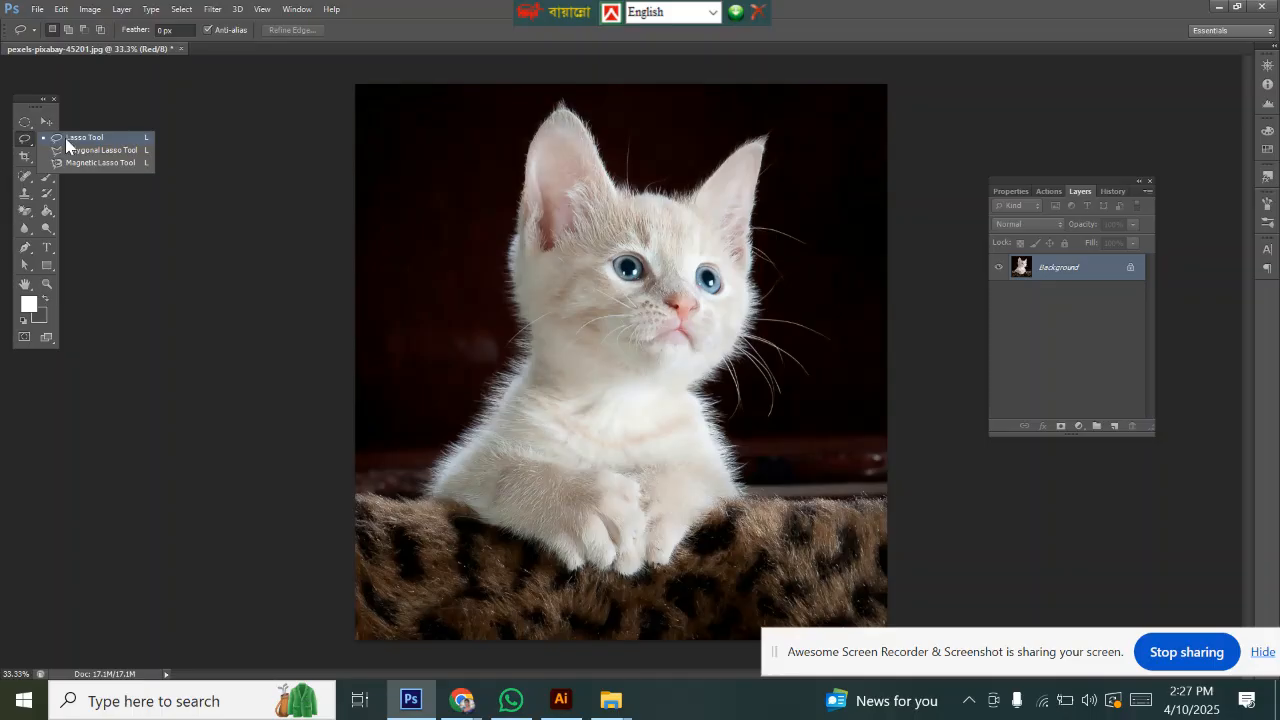
Step: Browse the marquee, lasso, quick selection and crop tool groups, ending on the Lasso Tool
left_click(17, 129)
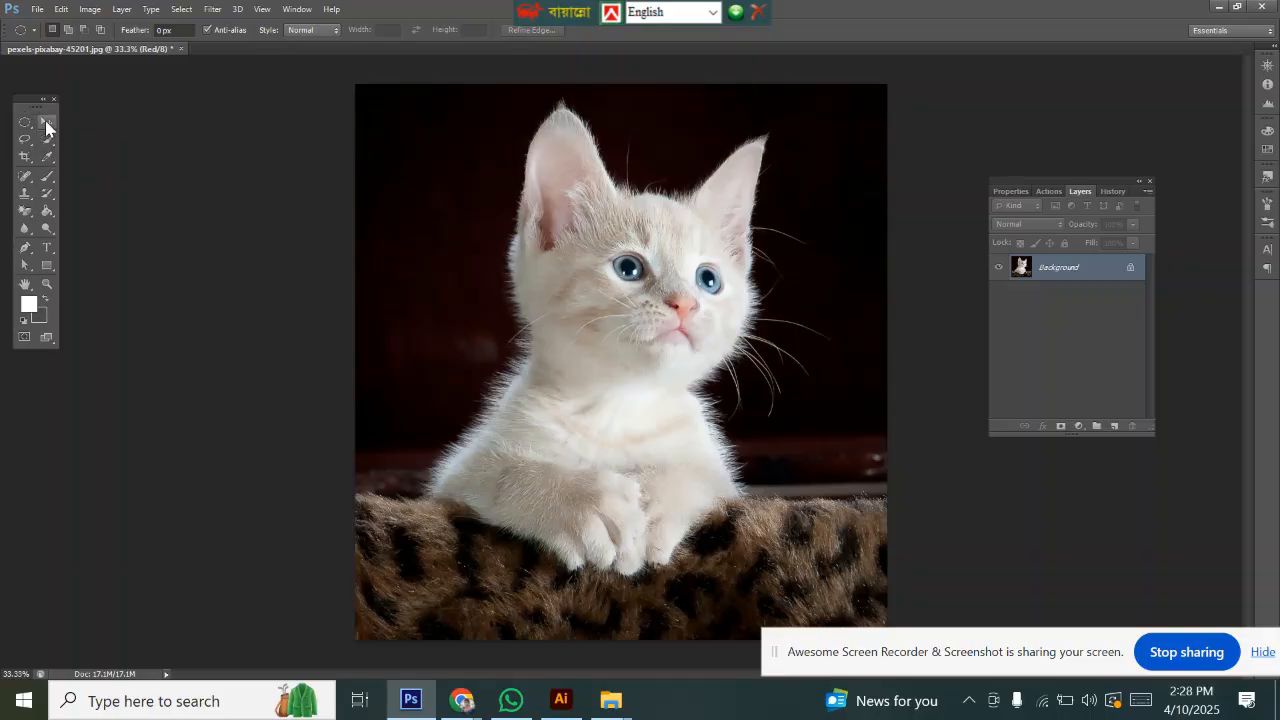
left_click(45, 121)
left_click(22, 126)
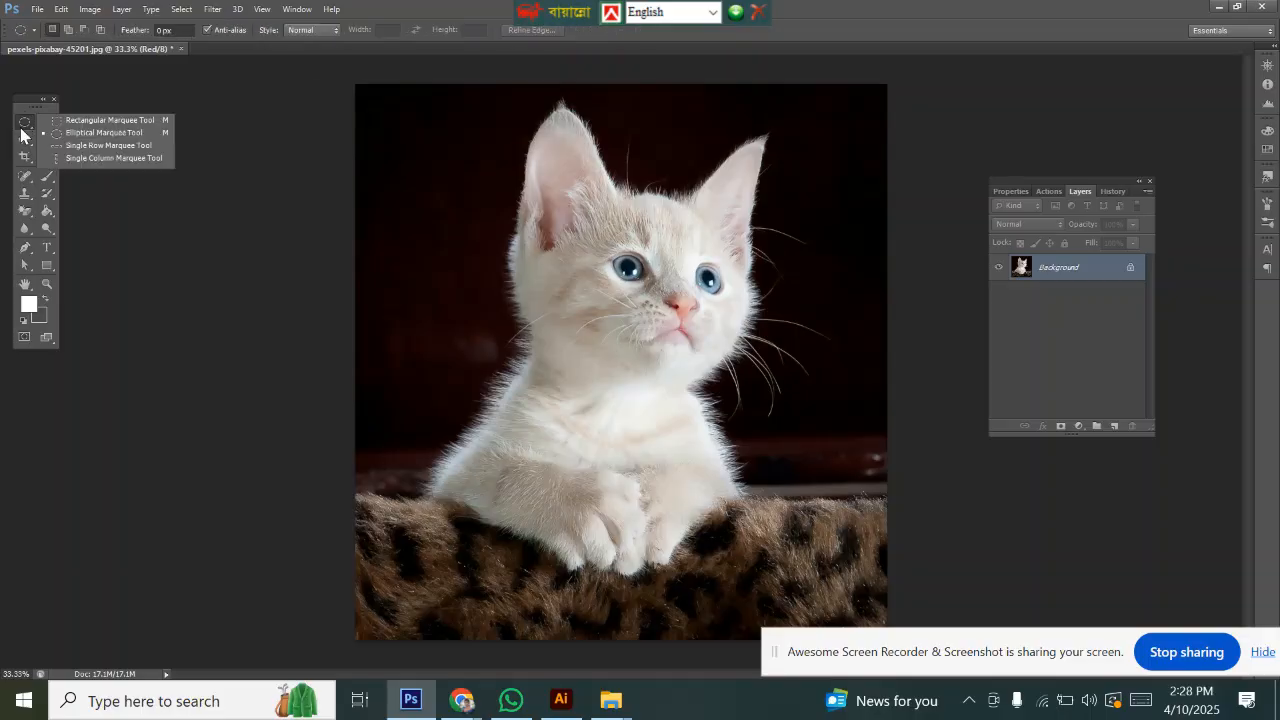
left_click(23, 126)
right_click(28, 127)
left_click(24, 139)
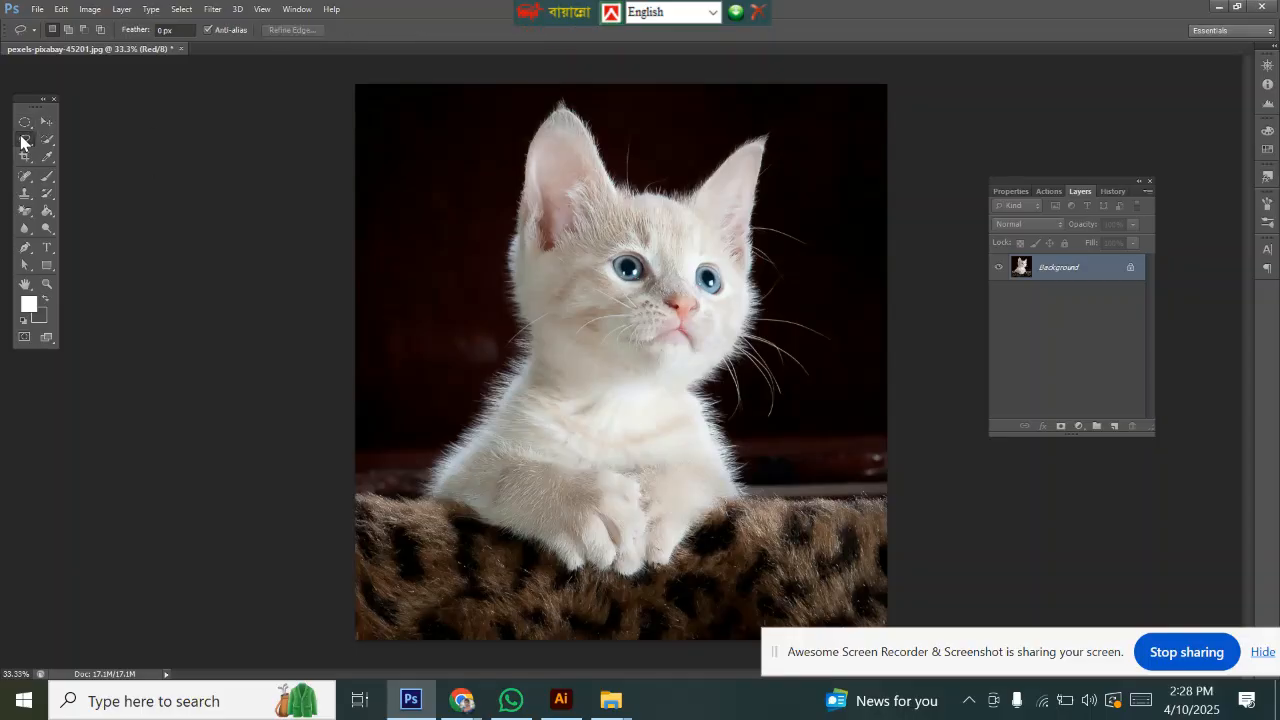
right_click(24, 139)
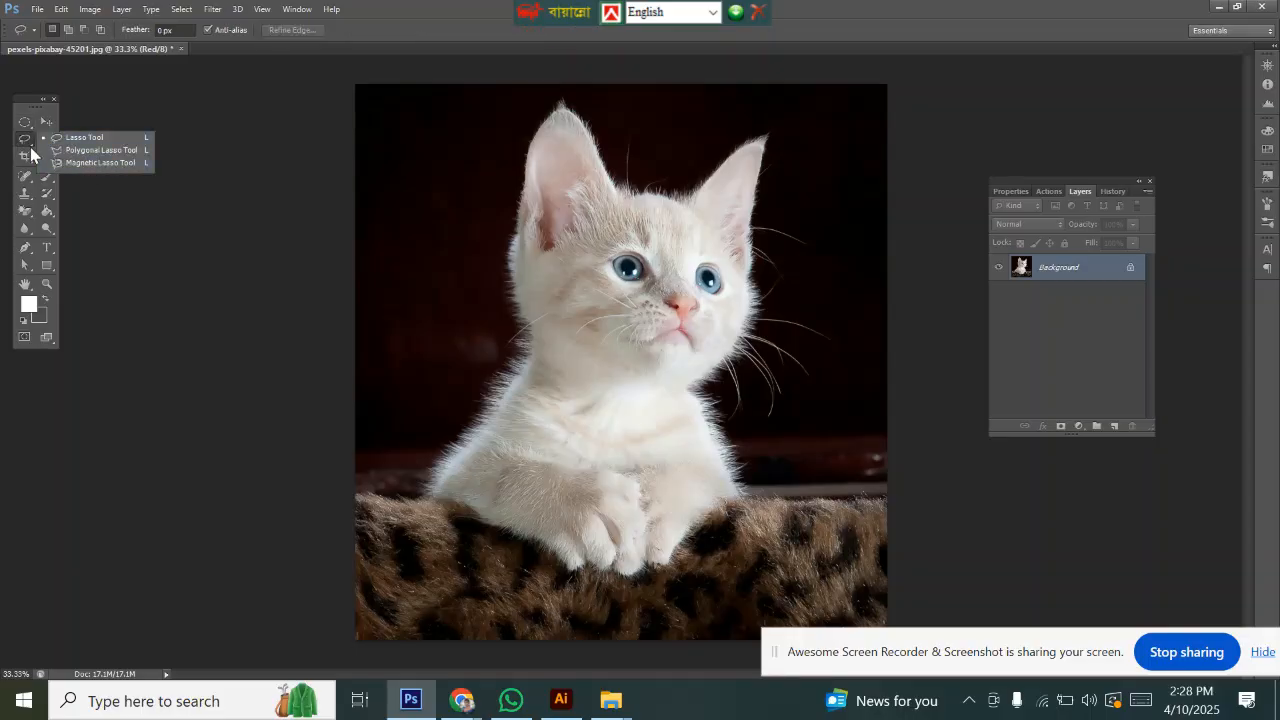
left_click(47, 139)
right_click(47, 139)
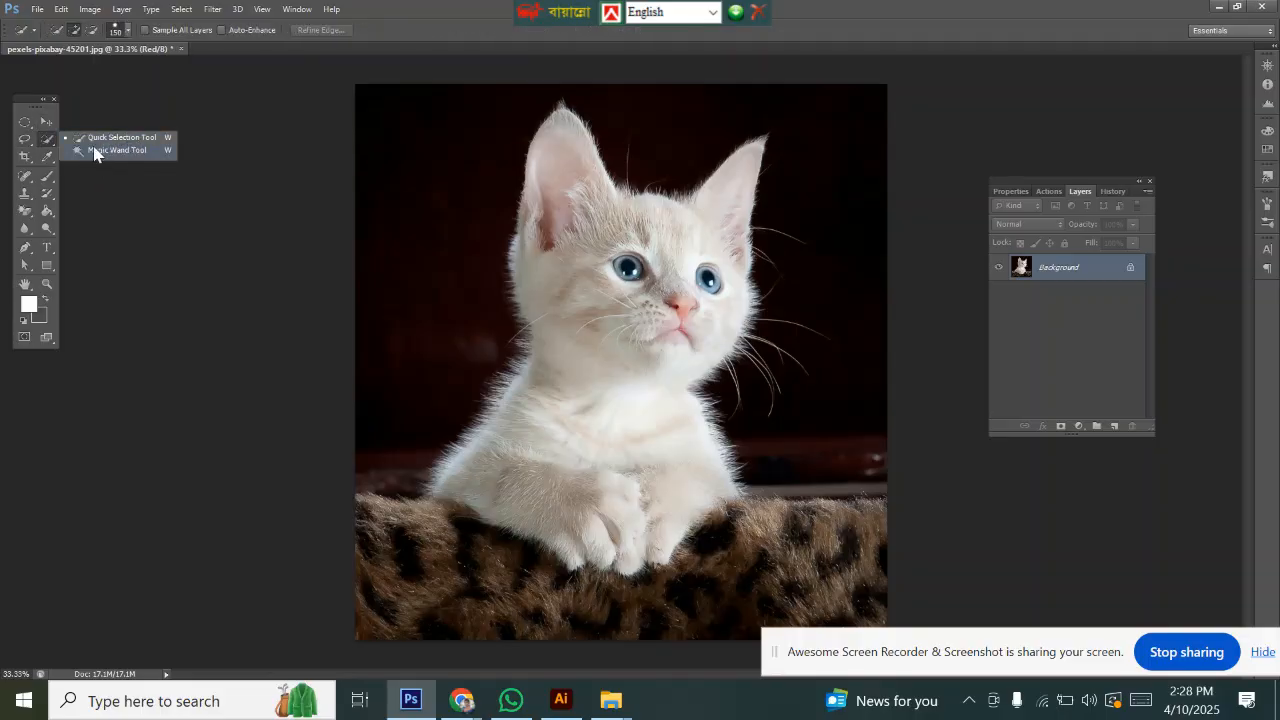
left_click(27, 160)
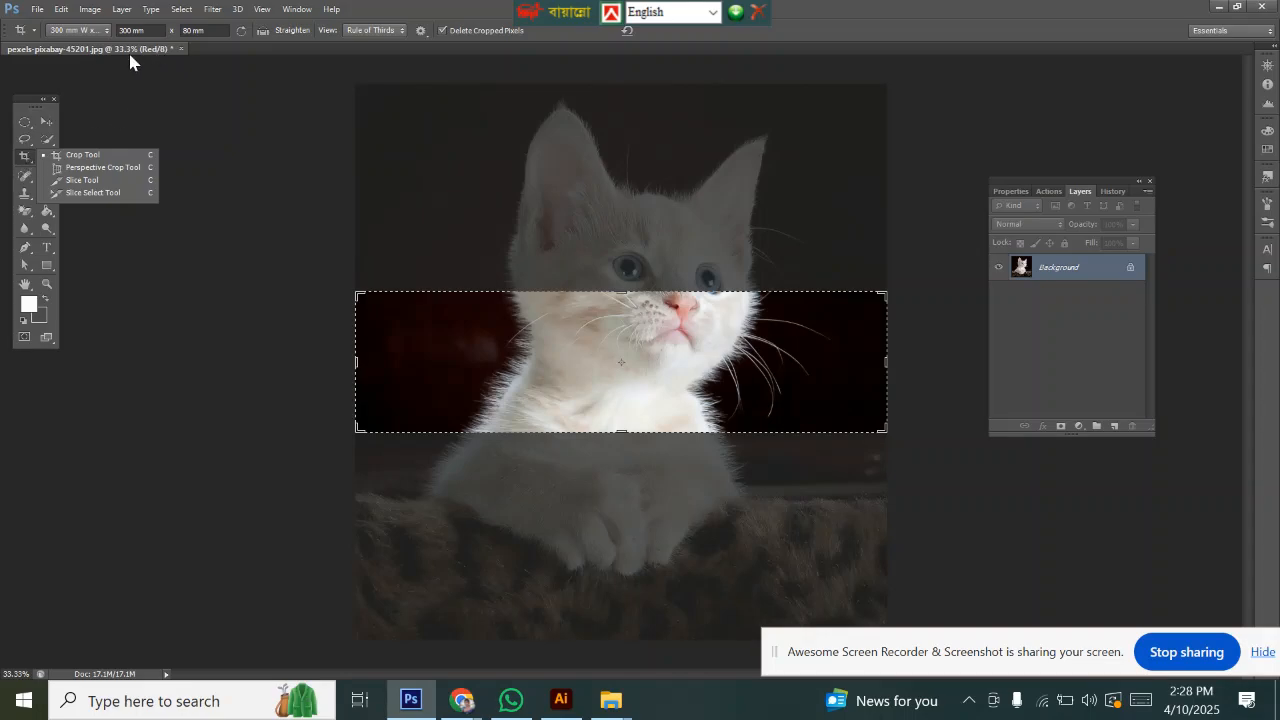
left_click(47, 121)
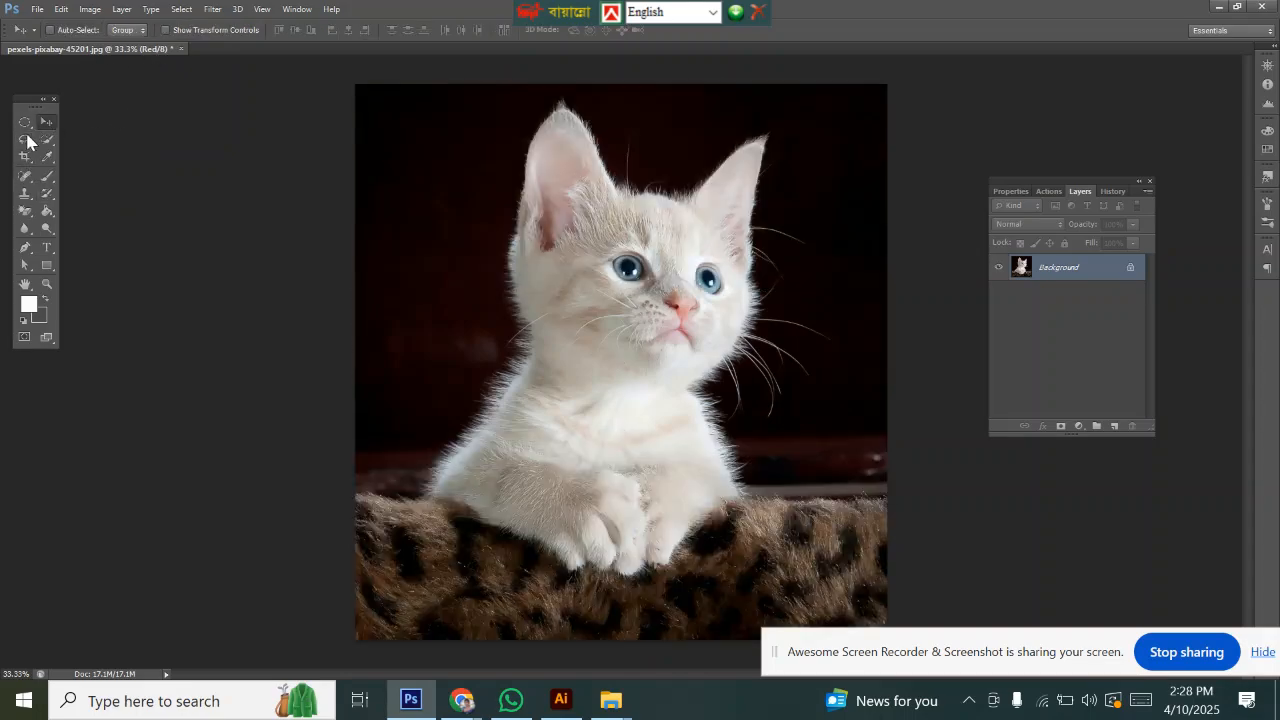
left_click(26, 140)
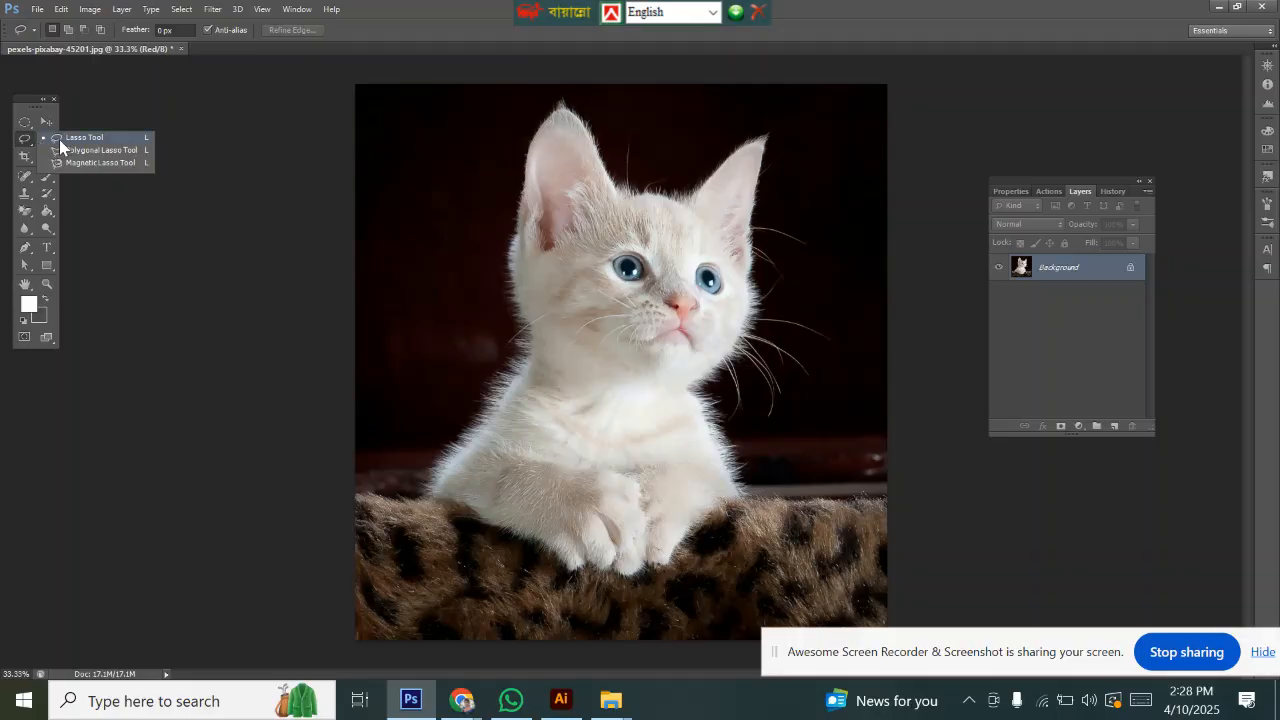
left_click(60, 140)
scroll(468, 485, "up", 1)
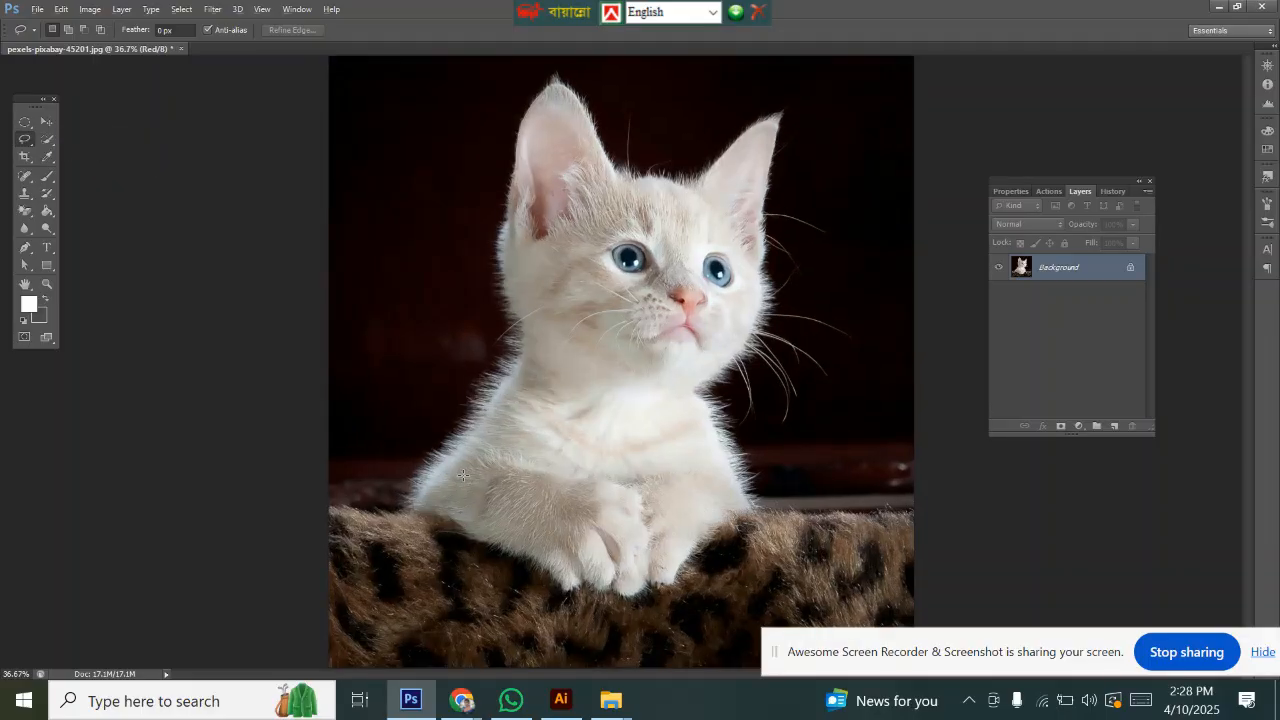
scroll(467, 465, "down", 2)
left_click(25, 140)
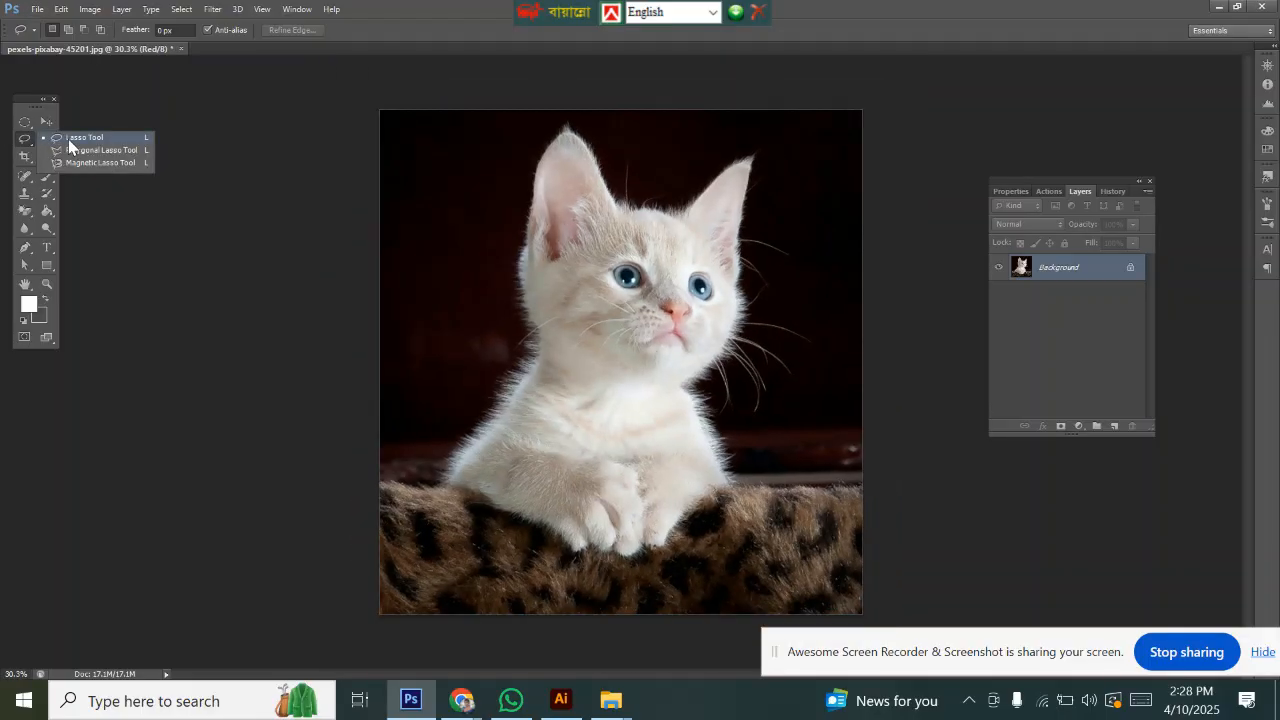
left_click(68, 139)
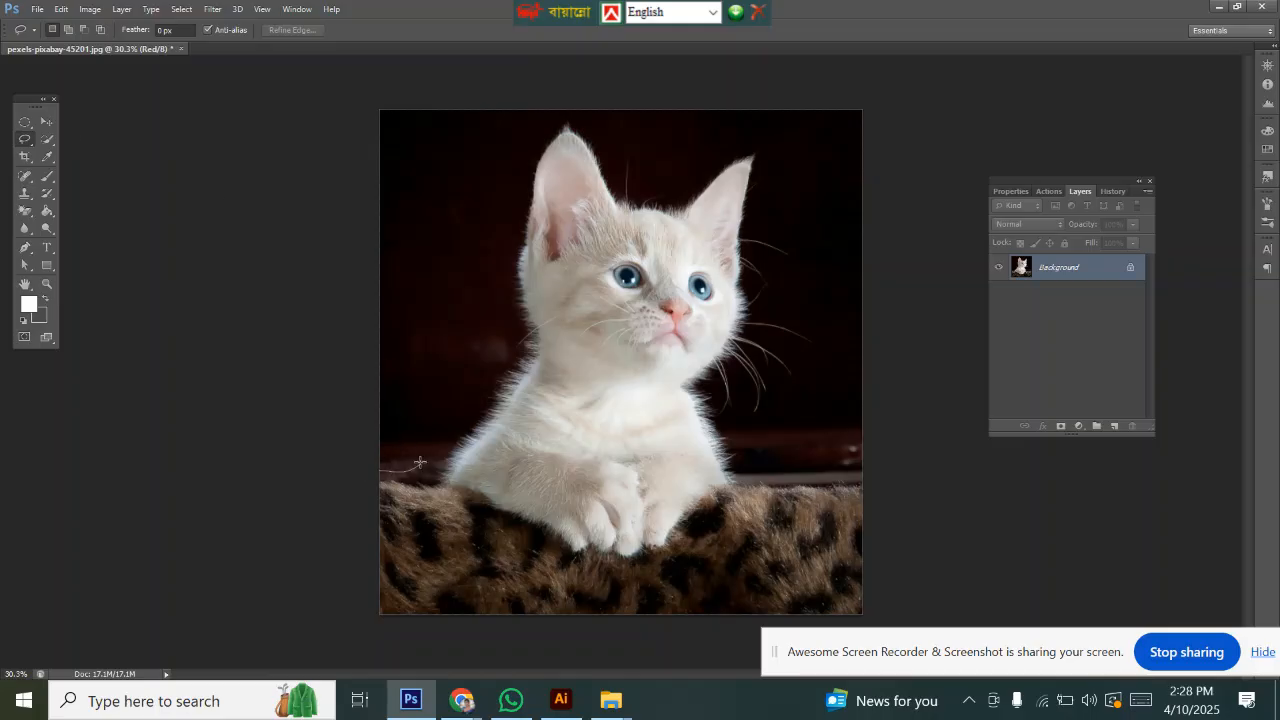
left_click_drag(420, 462, 476, 397)
mouse_move(493, 270)
left_mouse_down()
mouse_move(486, 196)
mouse_move(514, 137)
mouse_move(586, 125)
mouse_move(658, 188)
mouse_move(728, 152)
mouse_move(770, 159)
mouse_move(779, 251)
mouse_move(827, 349)
mouse_move(737, 443)
mouse_move(777, 482)
mouse_move(863, 486)
mouse_move(870, 609)
mouse_move(578, 648)
mouse_move(387, 651)
mouse_move(361, 565)
mouse_move(368, 450)
left_mouse_up()
key("ctrl+d")
Step: Lasso-select the kitten with a loose outline around its head, ears and whiskers, including the basket below
left_click_drag(455, 440, 506, 361)
mouse_move(507, 290)
left_mouse_down()
mouse_move(504, 186)
mouse_move(525, 136)
mouse_move(589, 117)
mouse_move(640, 174)
mouse_move(689, 175)
mouse_move(760, 142)
left_mouse_up()
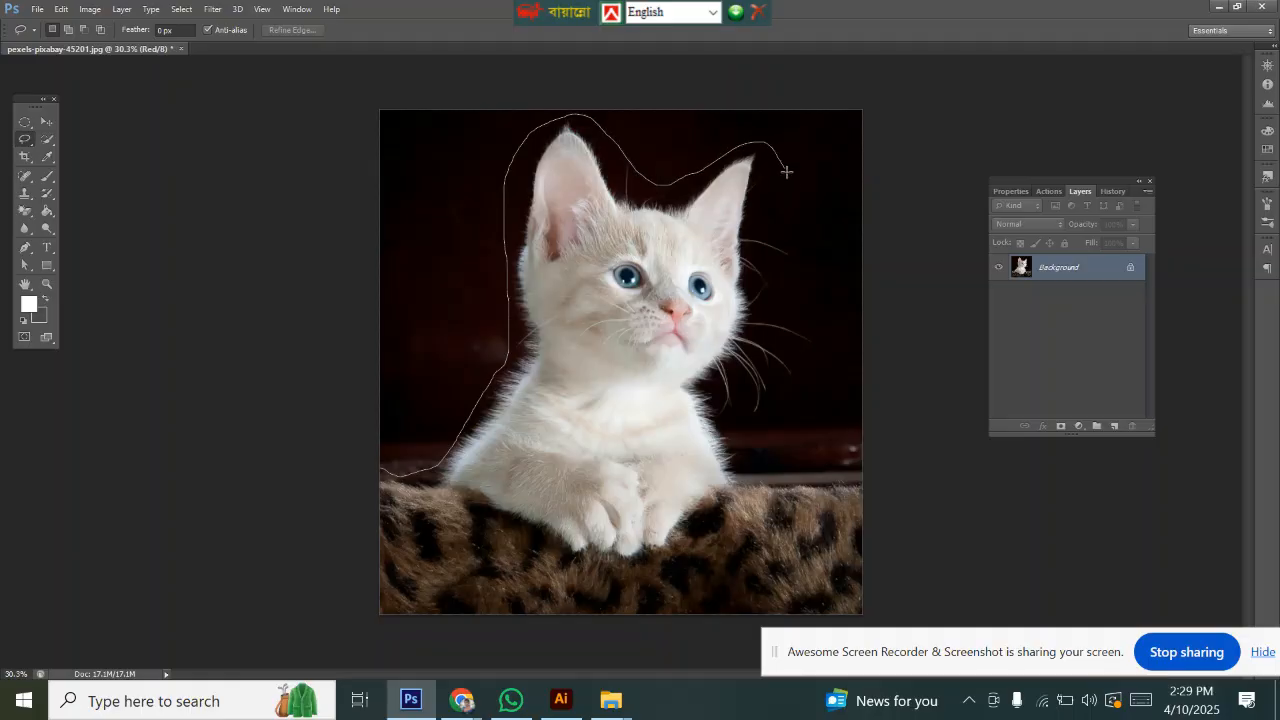
mouse_move(794, 220)
left_mouse_down()
mouse_move(777, 288)
mouse_move(817, 331)
mouse_move(819, 353)
mouse_move(778, 344)
mouse_move(799, 354)
mouse_move(802, 375)
mouse_move(768, 362)
mouse_move(773, 399)
mouse_move(748, 413)
mouse_move(741, 381)
left_mouse_up()
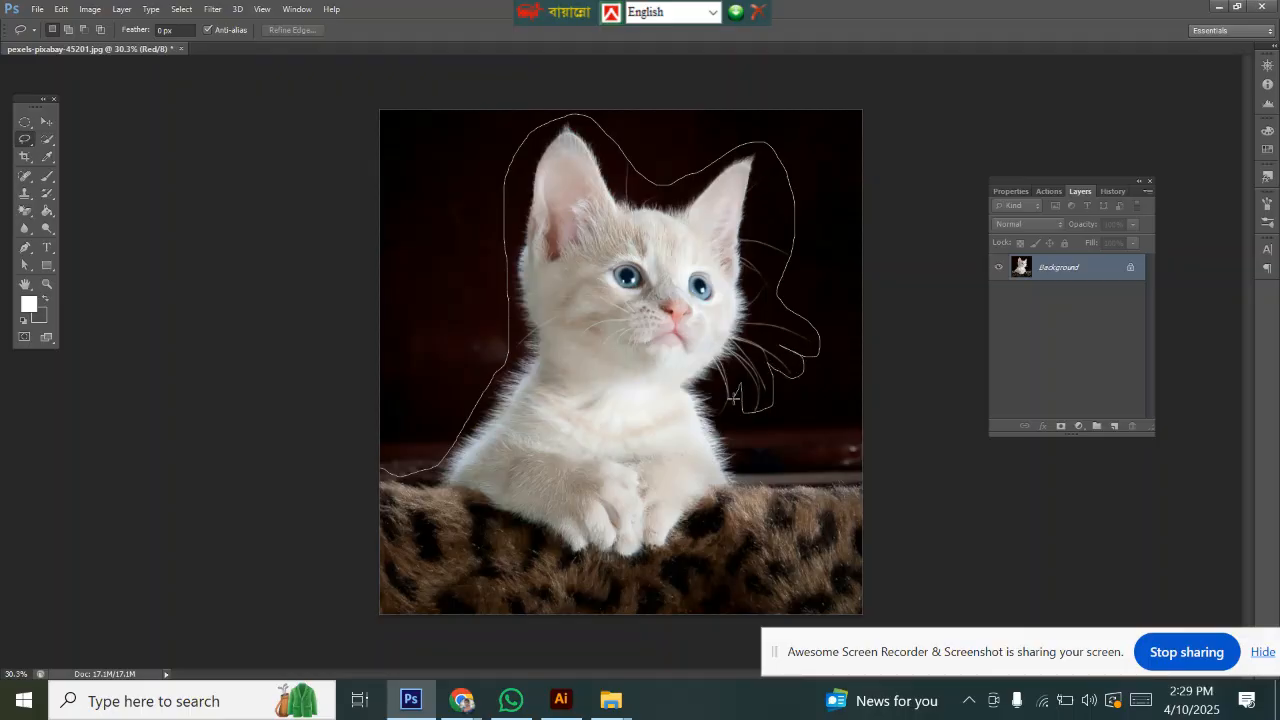
mouse_move(730, 426)
left_mouse_down()
mouse_move(748, 463)
mouse_move(865, 472)
mouse_move(865, 615)
mouse_move(474, 617)
mouse_move(371, 597)
mouse_move(380, 343)
left_mouse_up()
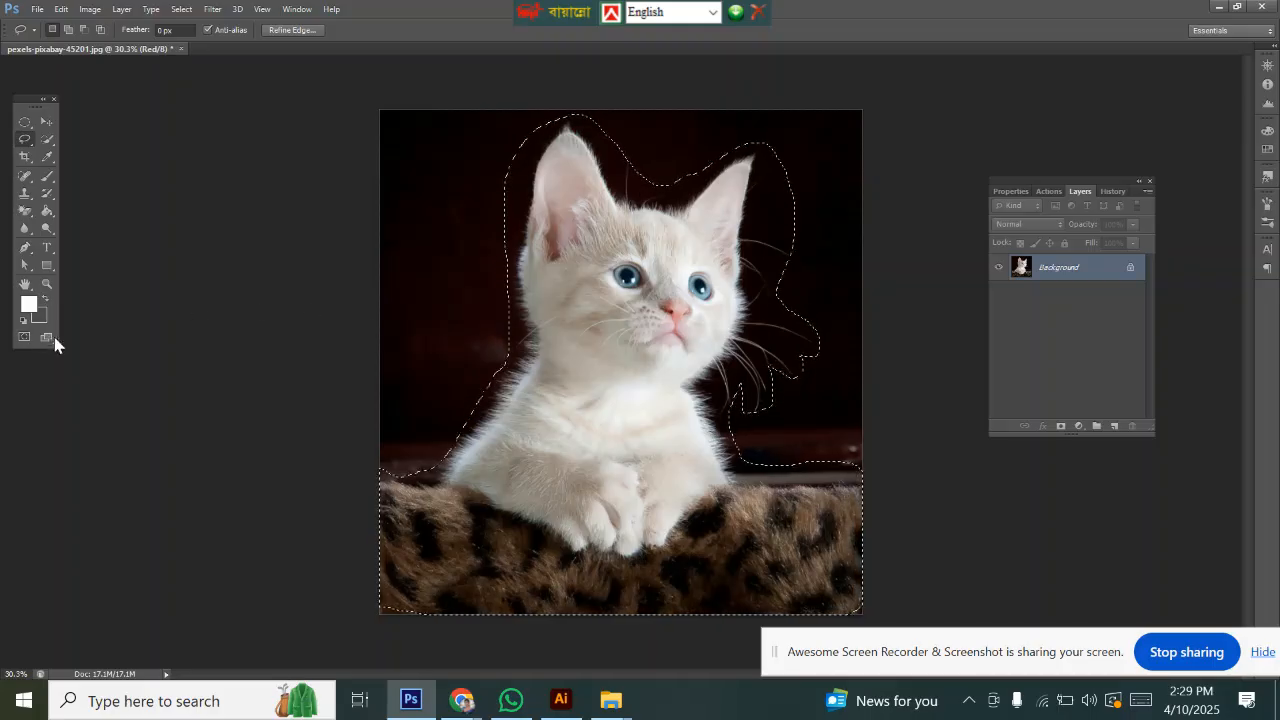
left_click(455, 703)
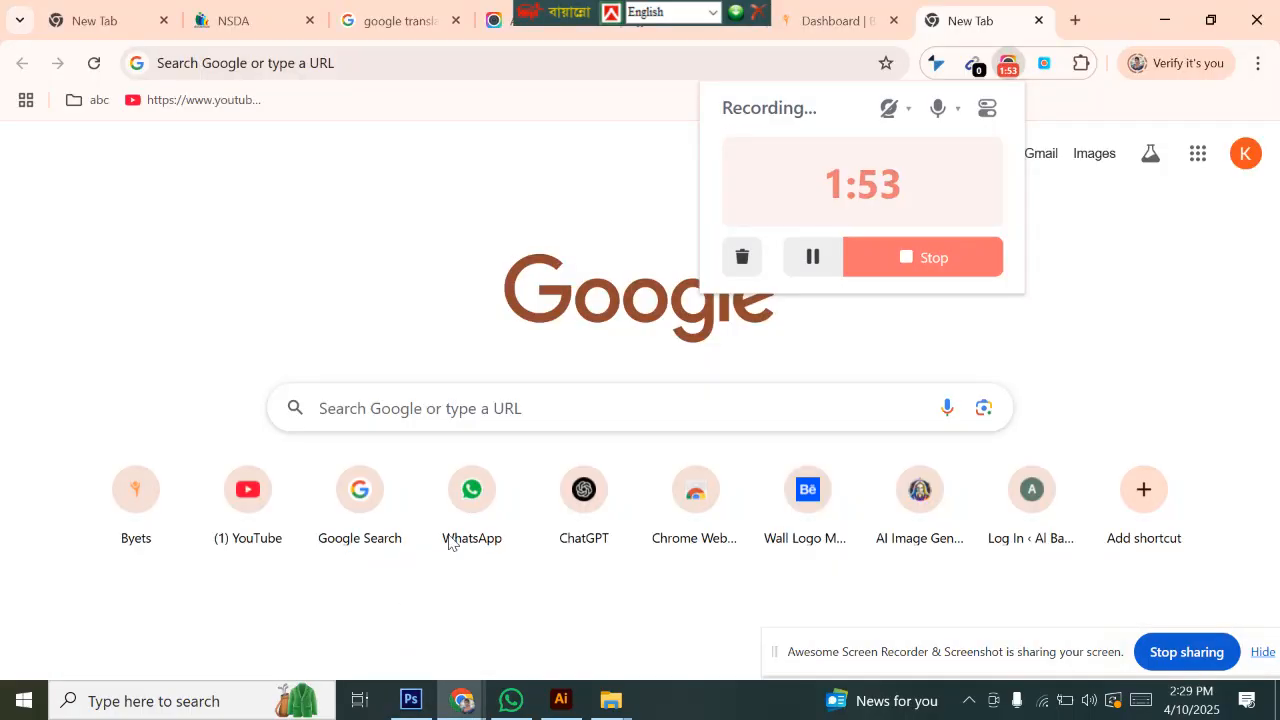
left_click(813, 257)
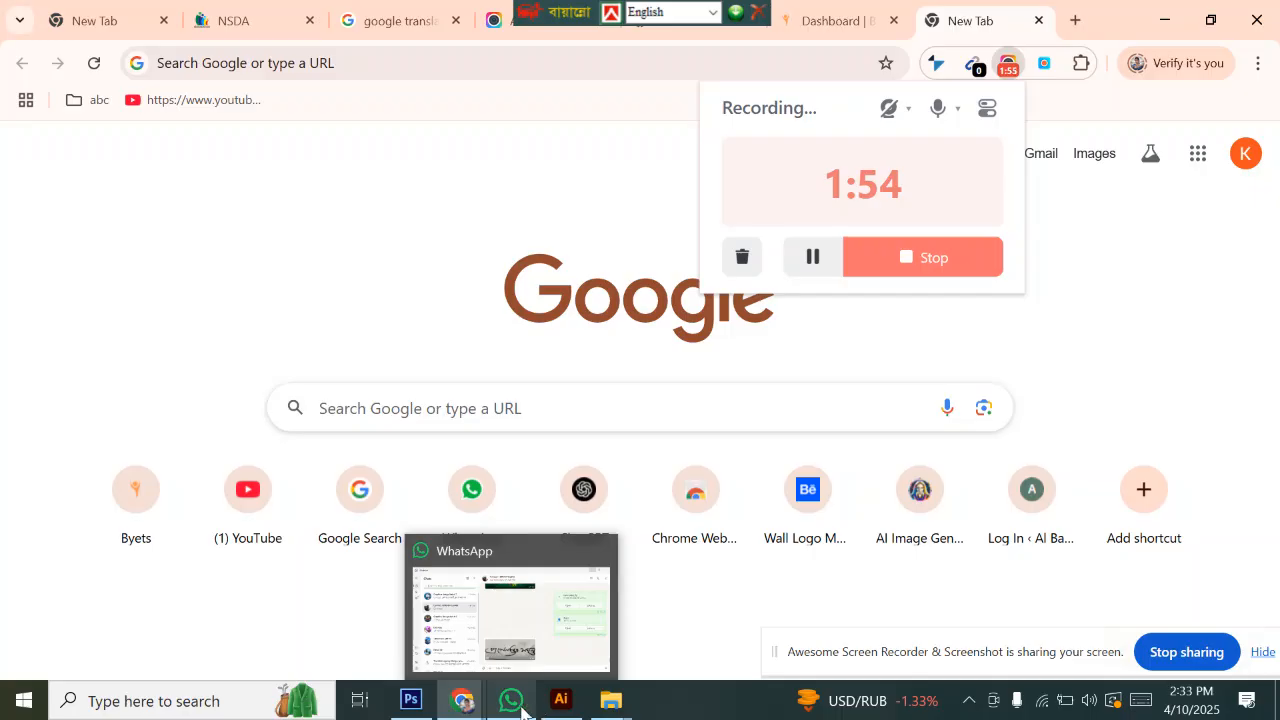
mouse_move(458, 709)
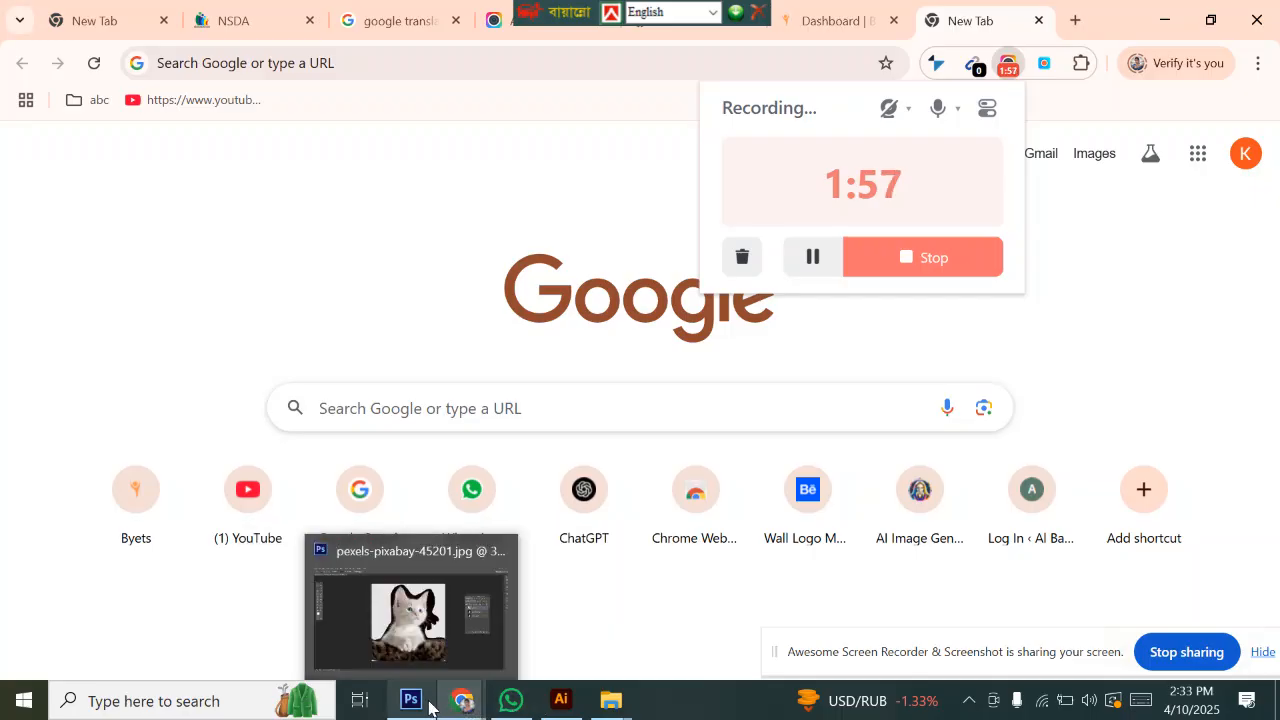
left_click(411, 700)
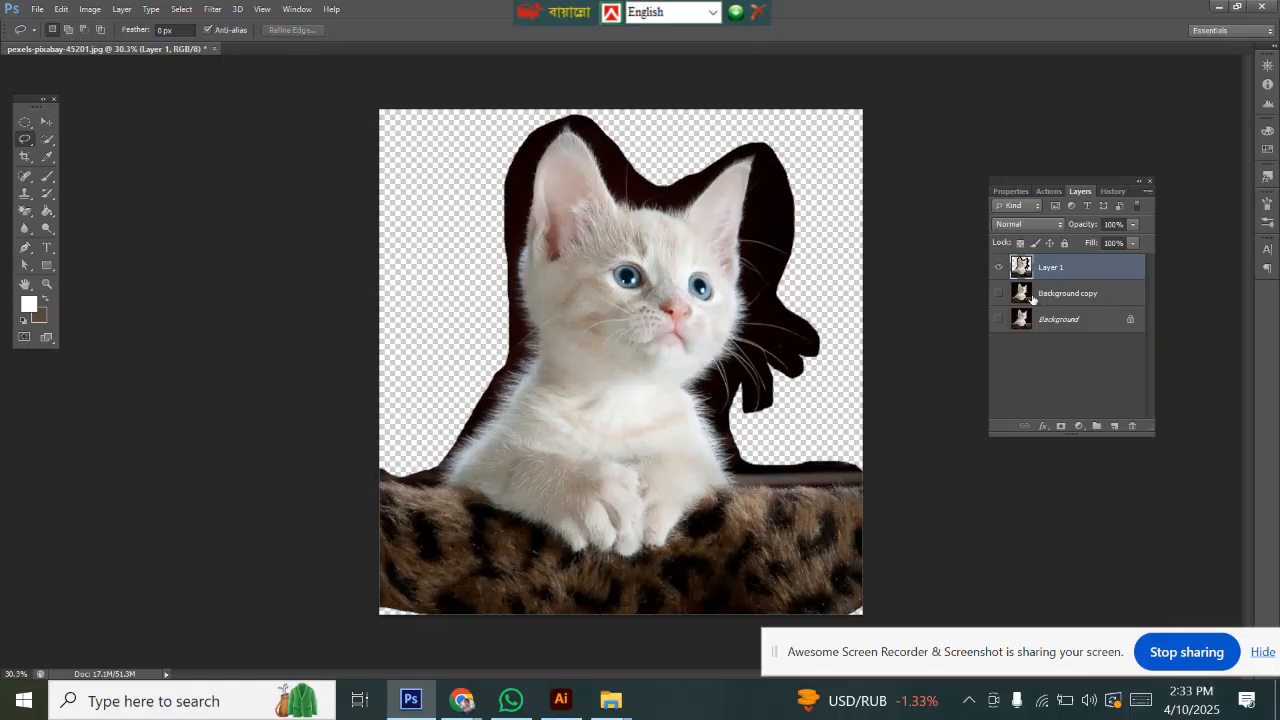
Step: Step back twice in history to the single Background with the selection, then copy the selection to a new layer
key("ctrl+alt+z")
key("ctrl+alt+z")
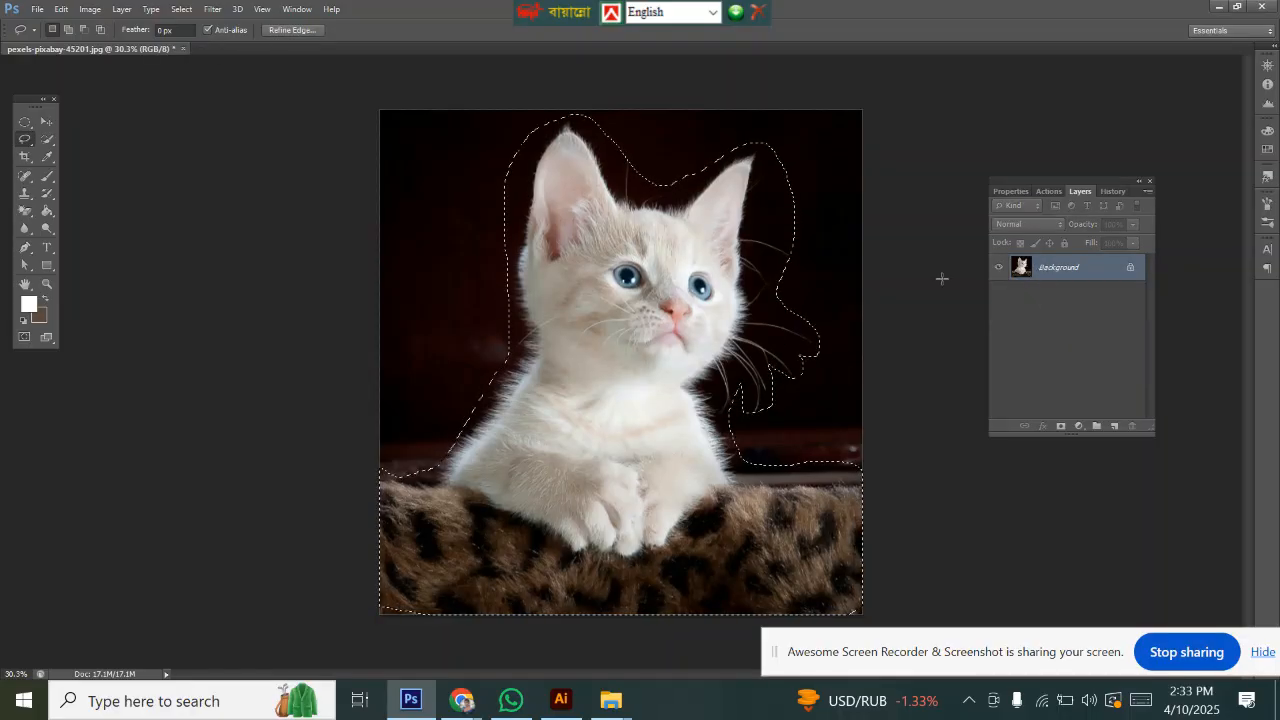
key("ctrl+j")
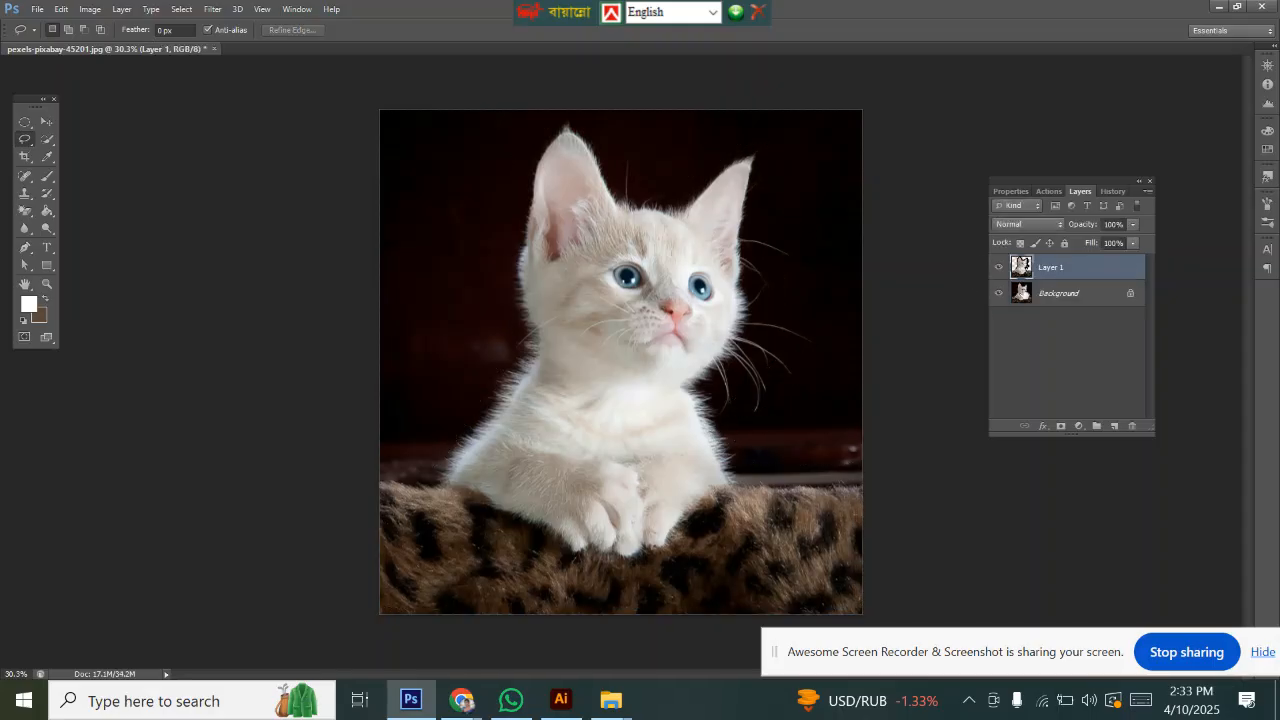
Step: Hide the Background layer and load Layer 1's outline as a selection
left_click(999, 293)
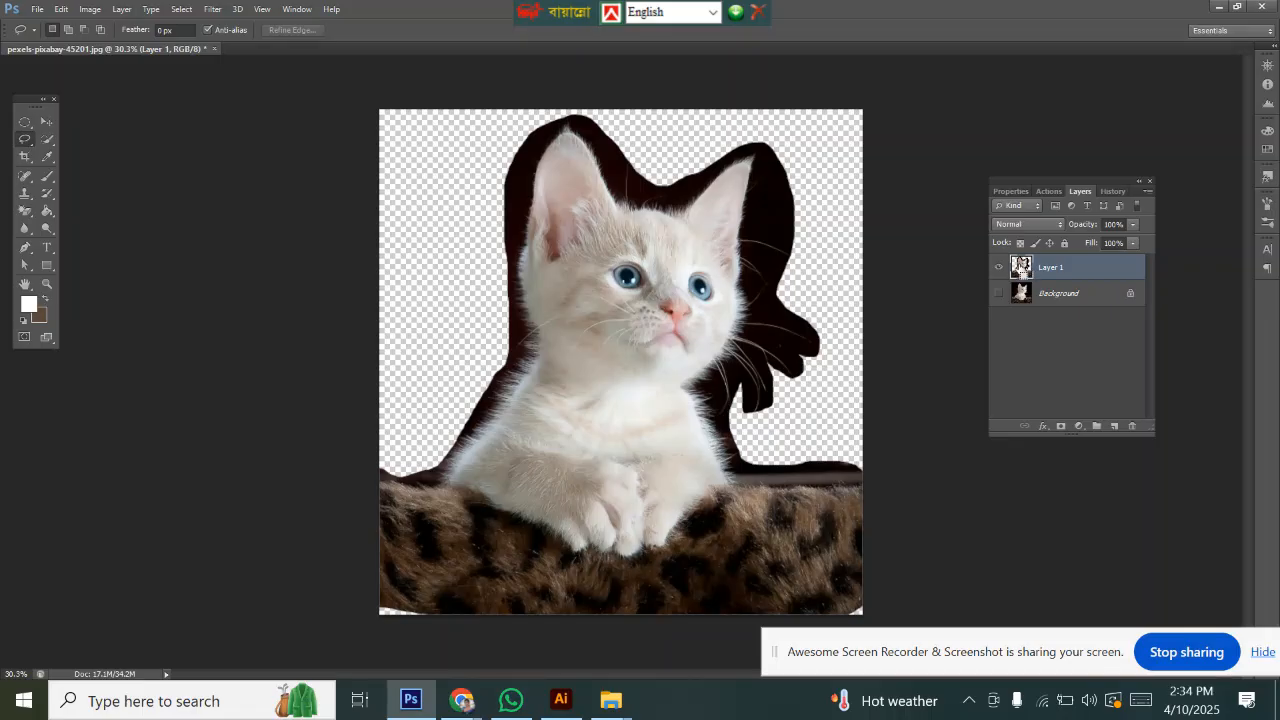
left_click(1021, 267, "ctrl")
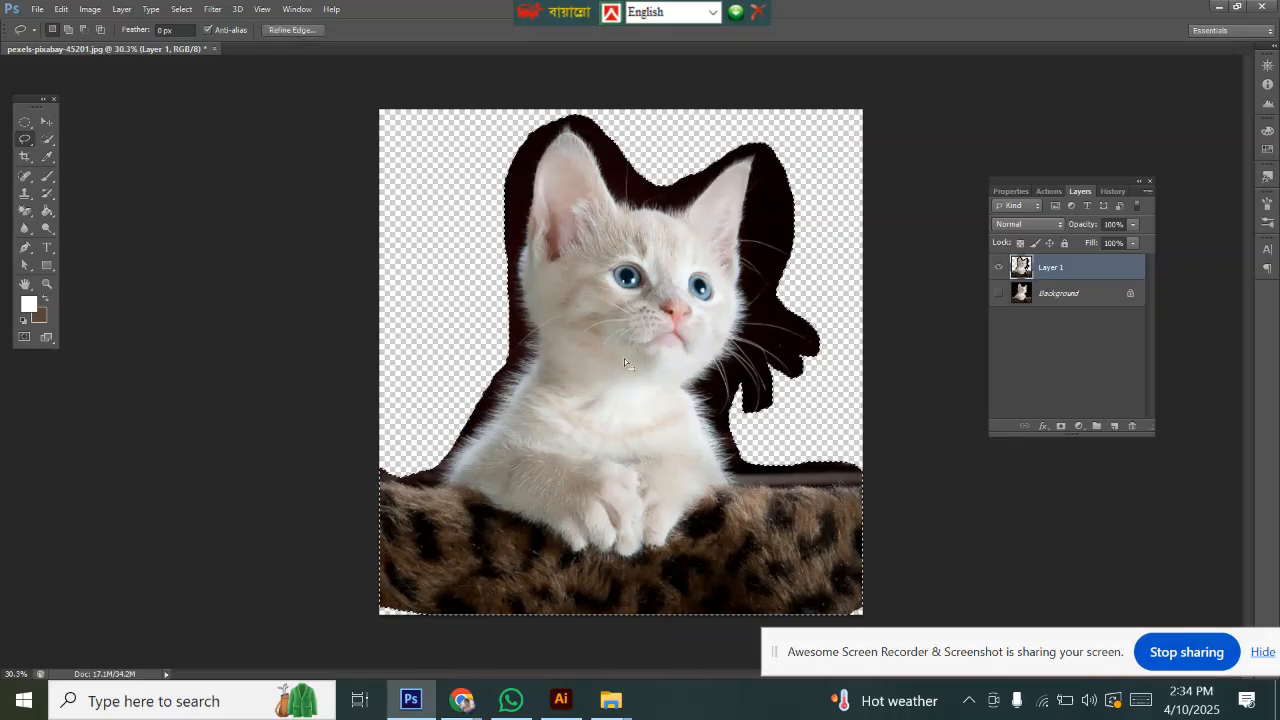
left_click(290, 32)
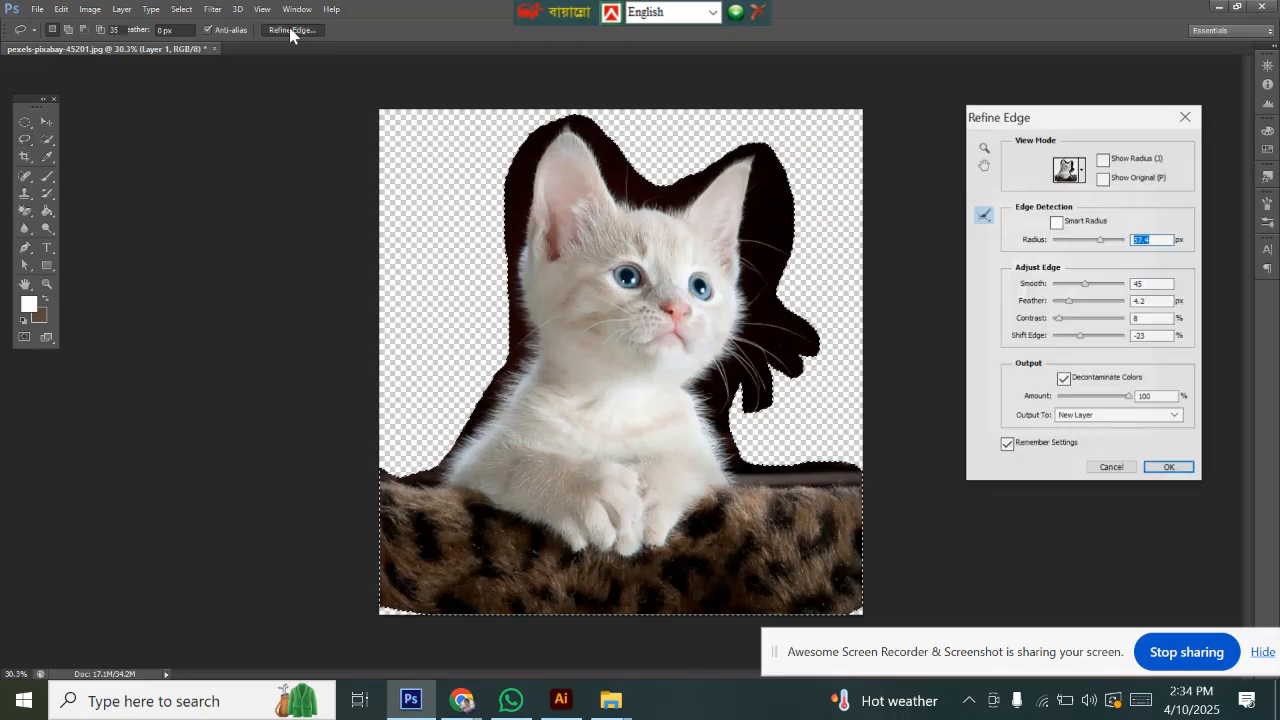
left_click_drag(1090, 117, 1111, 110)
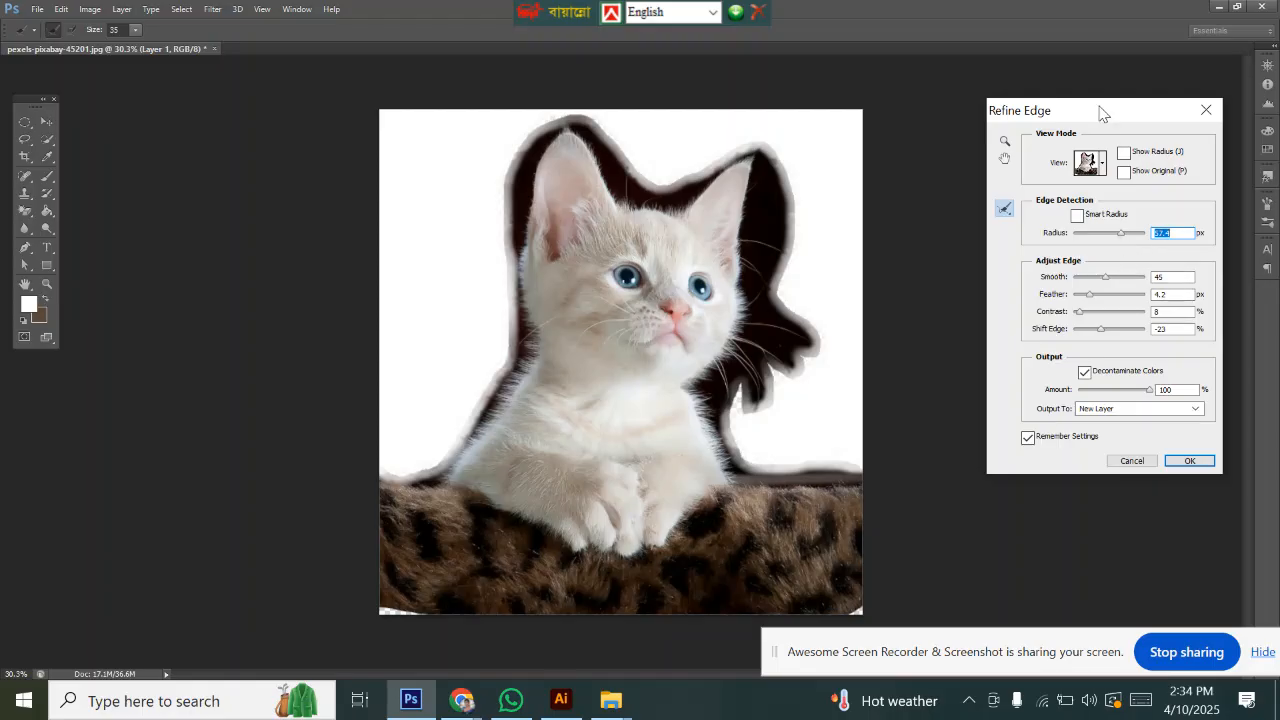
left_click(1206, 110)
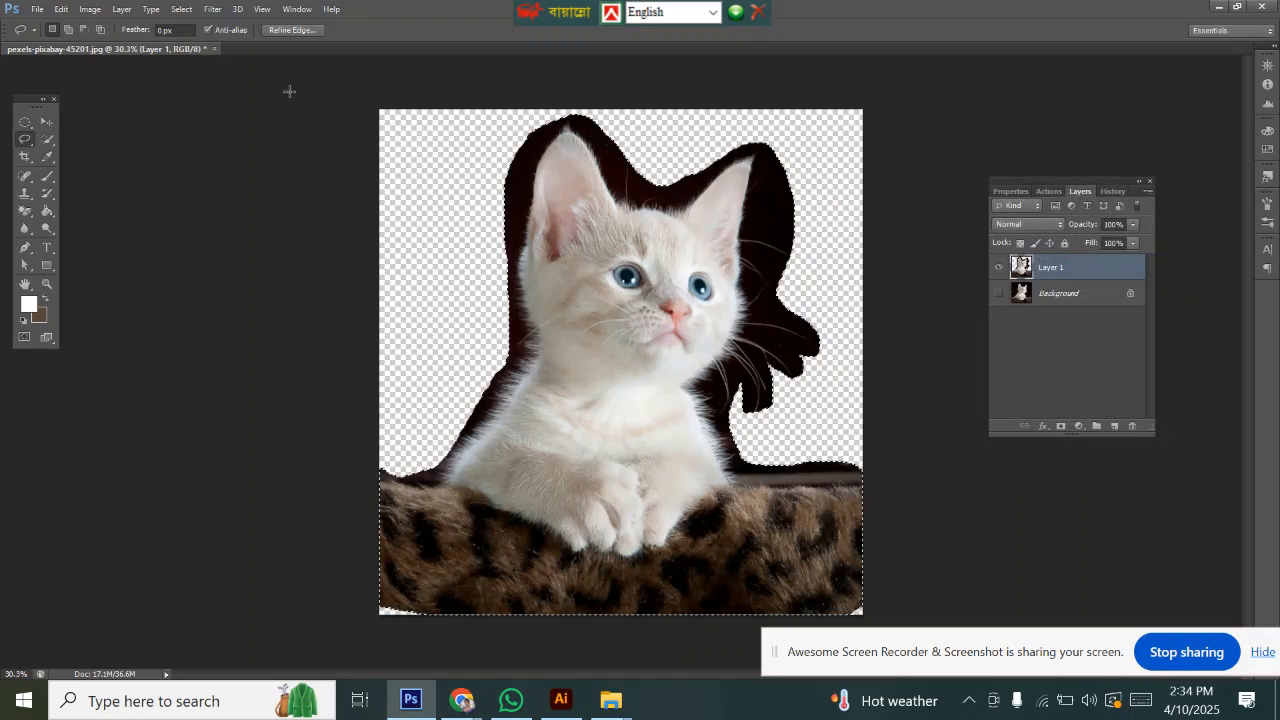
Step: Open Refine Edge for the selection and set the refine brush size to 91
left_click(292, 31)
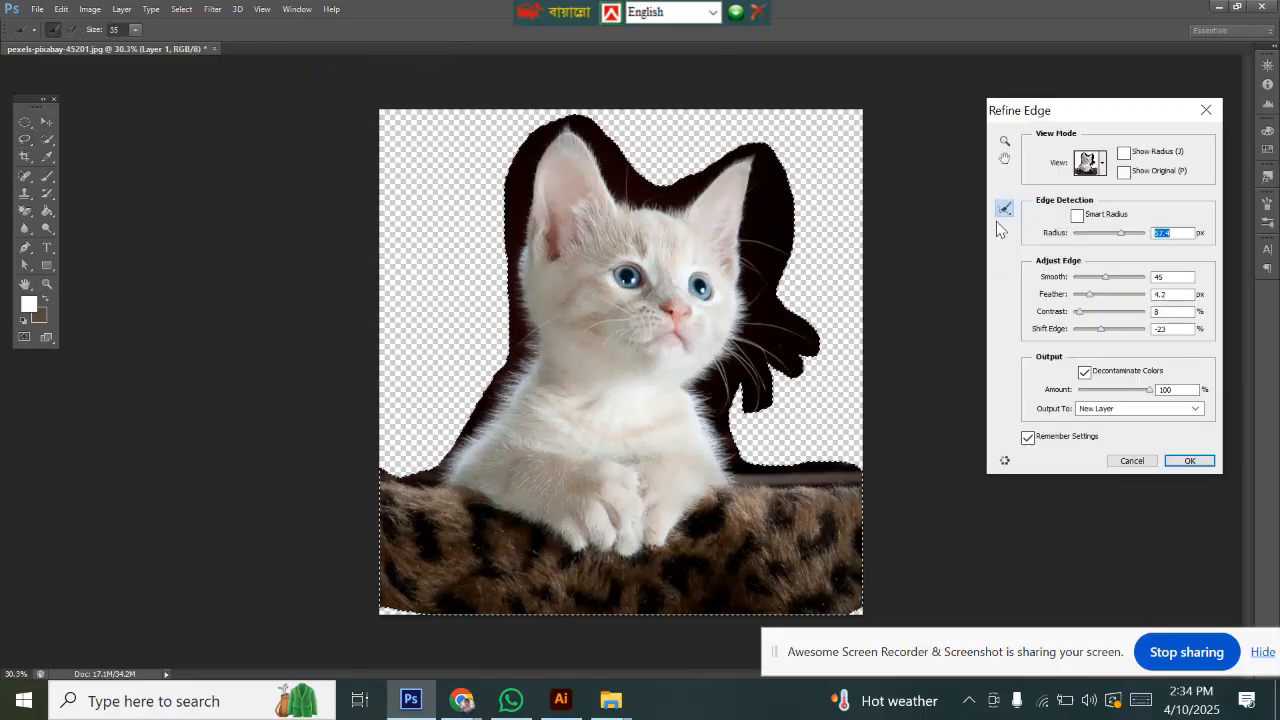
left_click_drag(1060, 110, 1059, 99)
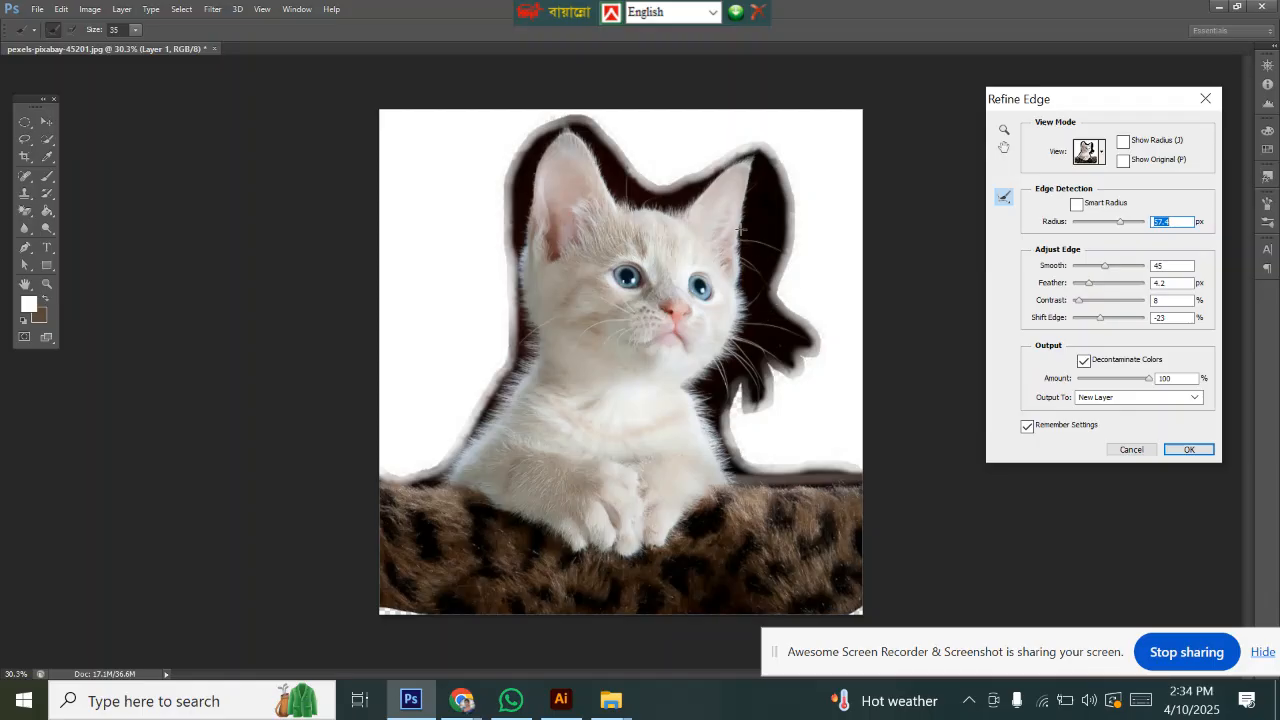
left_click(135, 30)
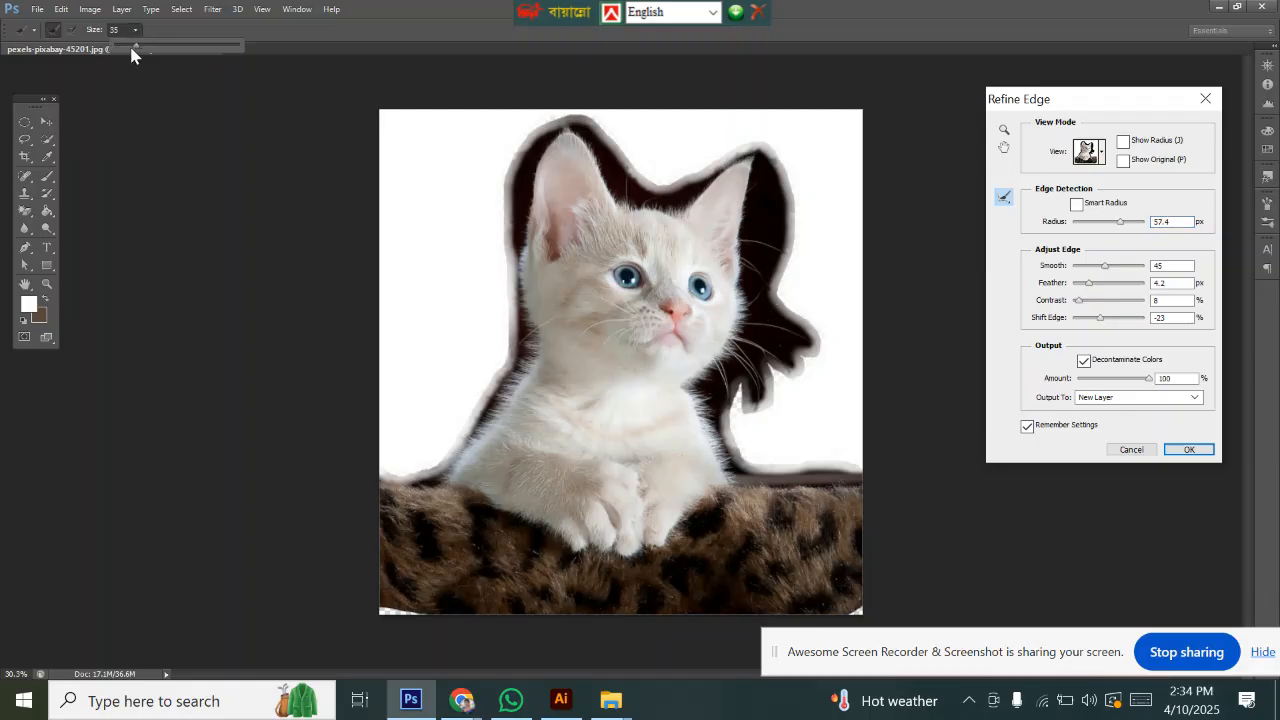
left_click_drag(131, 52, 165, 52)
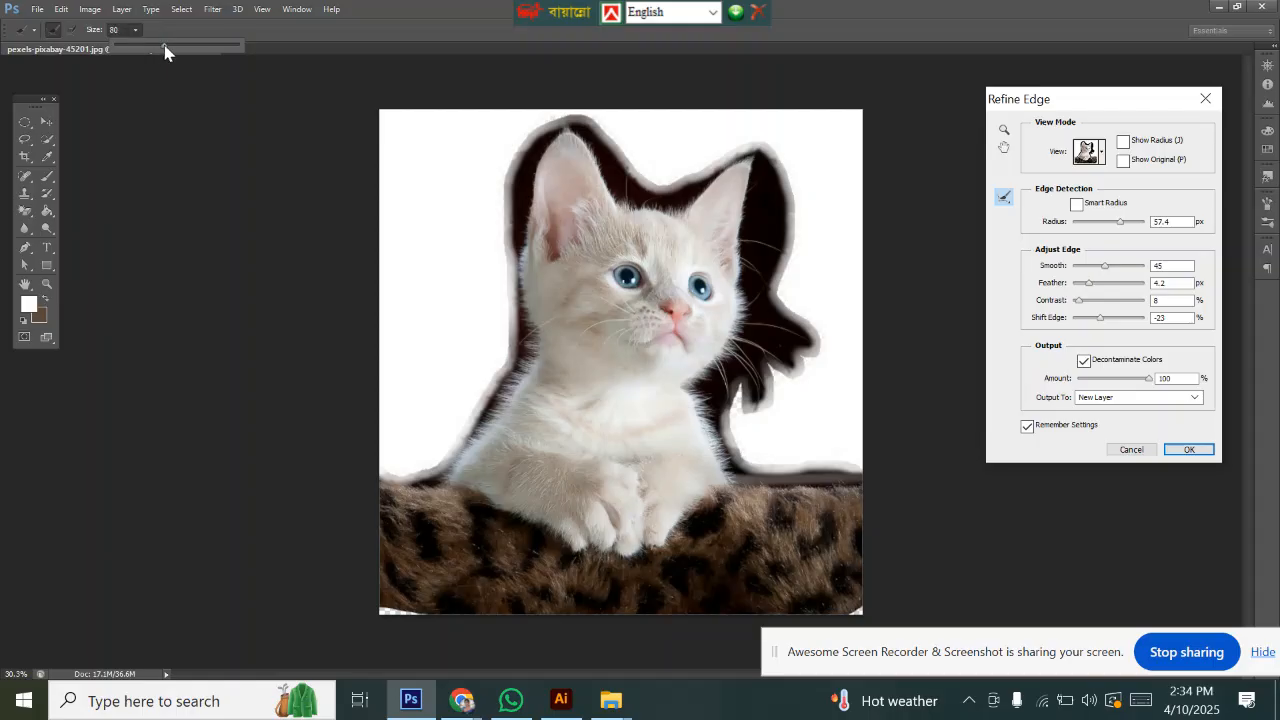
left_click(114, 30)
left_click_drag(166, 49, 172, 49)
Step: Set the refine brush size to 137 and paint along the kitten's left edge
left_click_drag(376, 474, 407, 476)
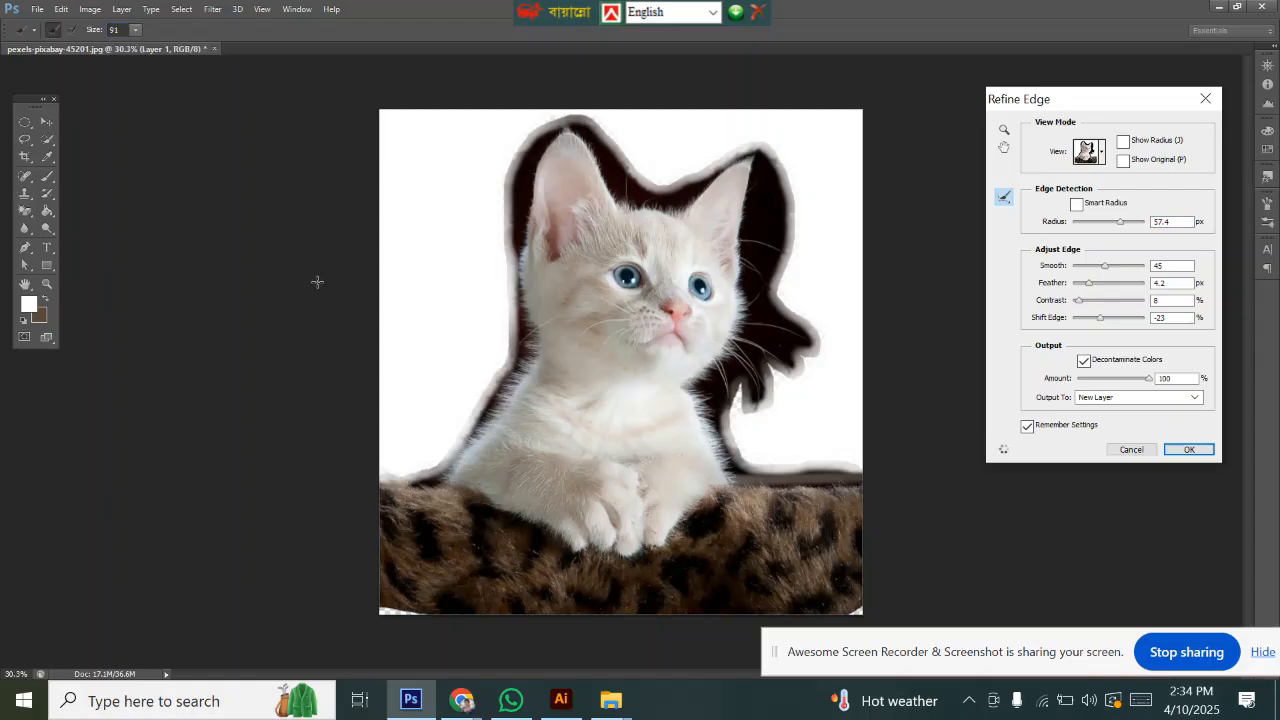
left_click(135, 29)
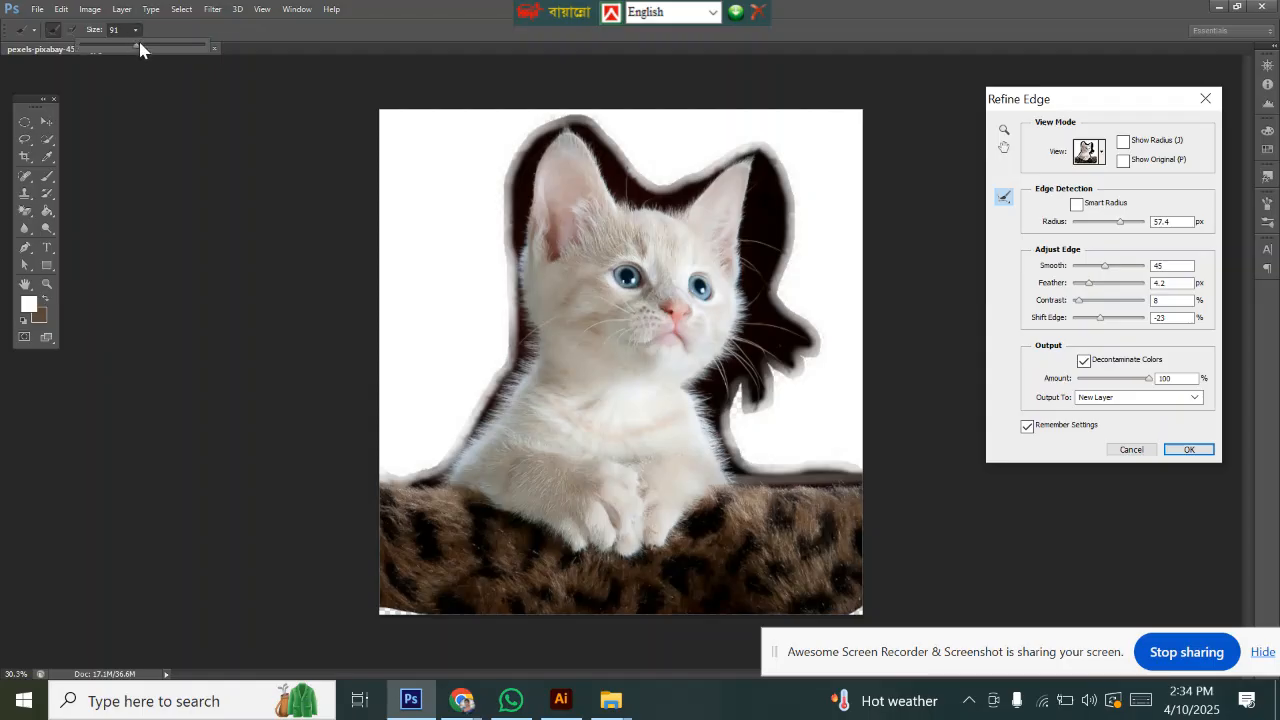
left_click_drag(154, 45, 155, 45)
mouse_move(367, 475)
left_mouse_down()
mouse_move(450, 466)
mouse_move(512, 362)
mouse_move(527, 280)
mouse_move(510, 216)
left_mouse_up()
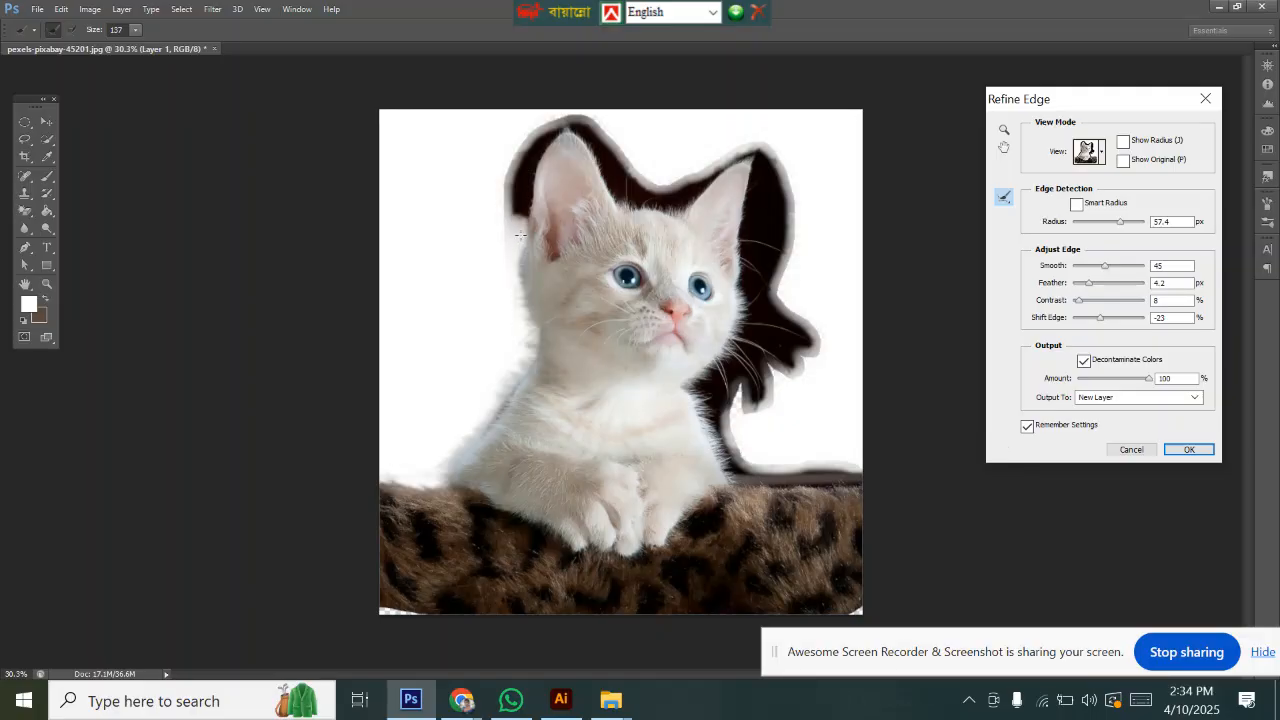
Step: Set the refine brush size to 189 and paint over the dark area around the kitten's head and left ear
left_click(135, 29)
left_click_drag(135, 47, 152, 52)
mouse_move(498, 295)
left_mouse_down()
mouse_move(512, 174)
mouse_move(536, 144)
mouse_move(585, 132)
mouse_move(619, 187)
mouse_move(682, 200)
left_mouse_up()
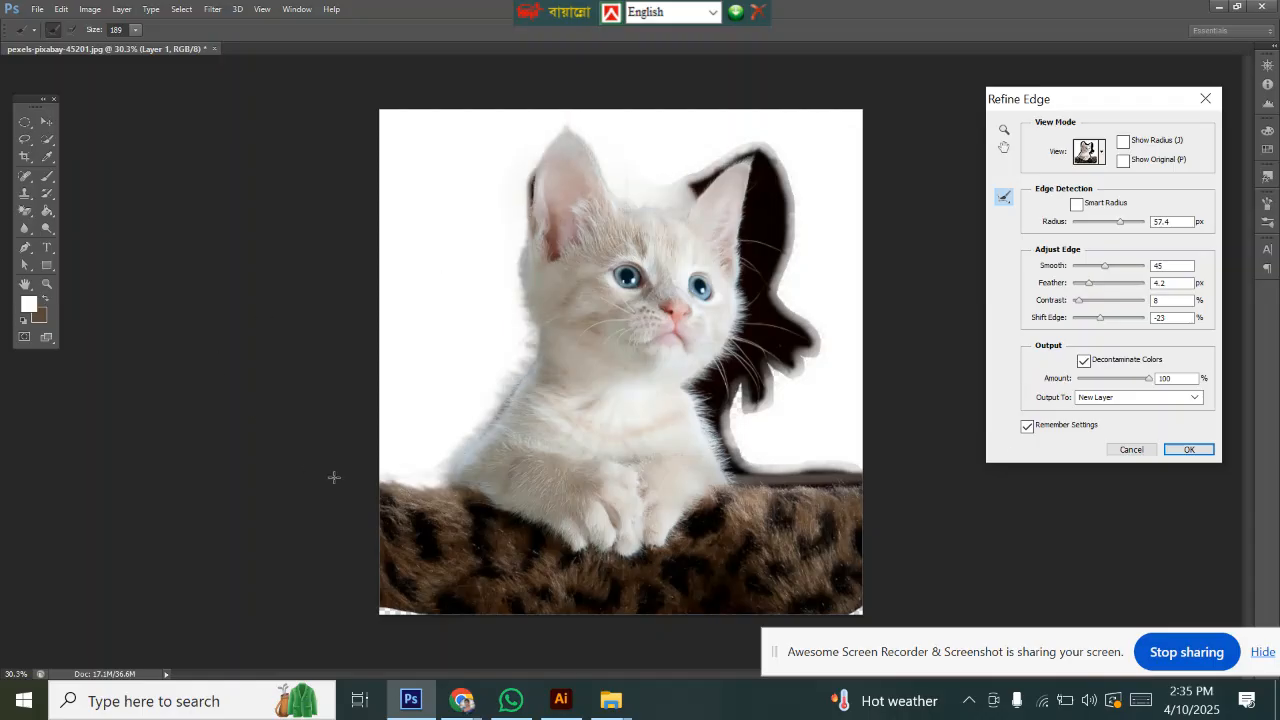
left_click_drag(521, 227, 538, 168)
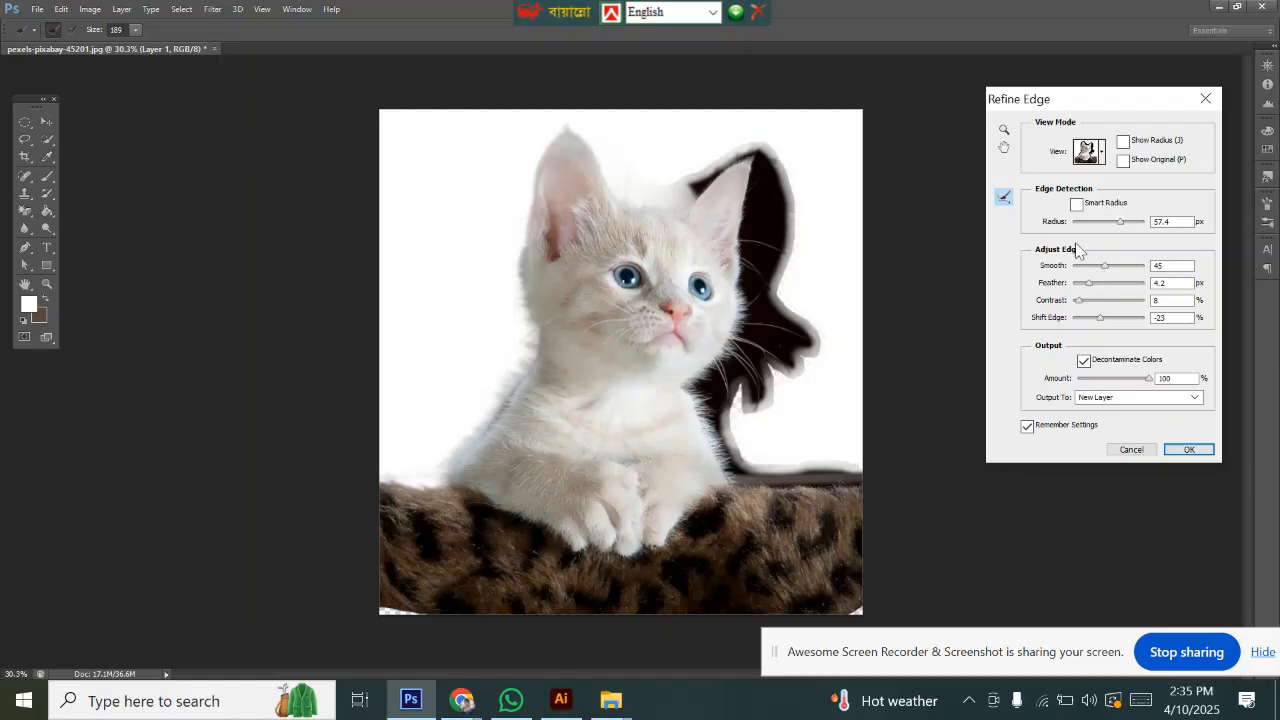
Step: Move the Refine Edge dialog aside, set the brush size to 233, and paint down the dark area right of the kitten
left_click_drag(1080, 103, 205, 137)
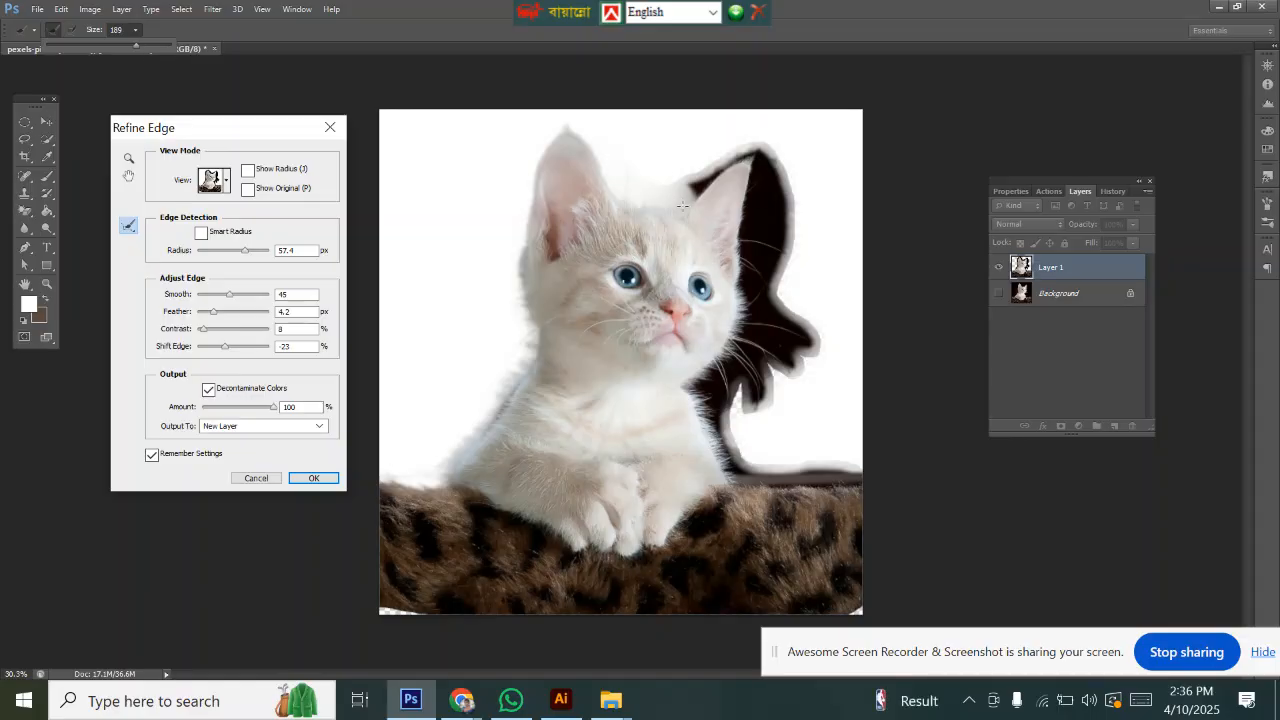
left_click(135, 31)
left_click_drag(137, 46, 142, 46)
mouse_move(667, 187)
left_mouse_down()
mouse_move(752, 147)
mouse_move(766, 160)
mouse_move(777, 193)
mouse_move(762, 332)
mouse_move(779, 256)
mouse_move(761, 180)
mouse_move(747, 244)
mouse_move(775, 289)
mouse_move(774, 245)
mouse_move(785, 394)
left_mouse_up()
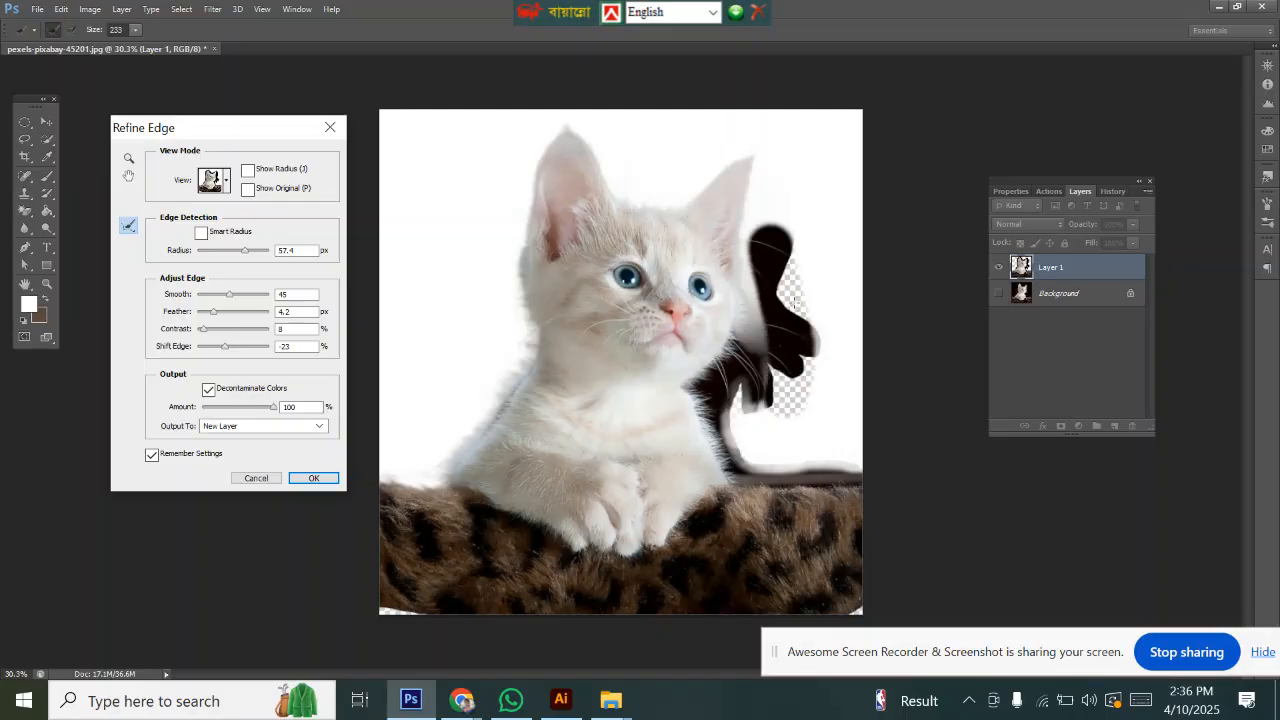
Step: Paint with the refine brush over the remaining dark area right of the kitten
left_click_drag(784, 284, 736, 410)
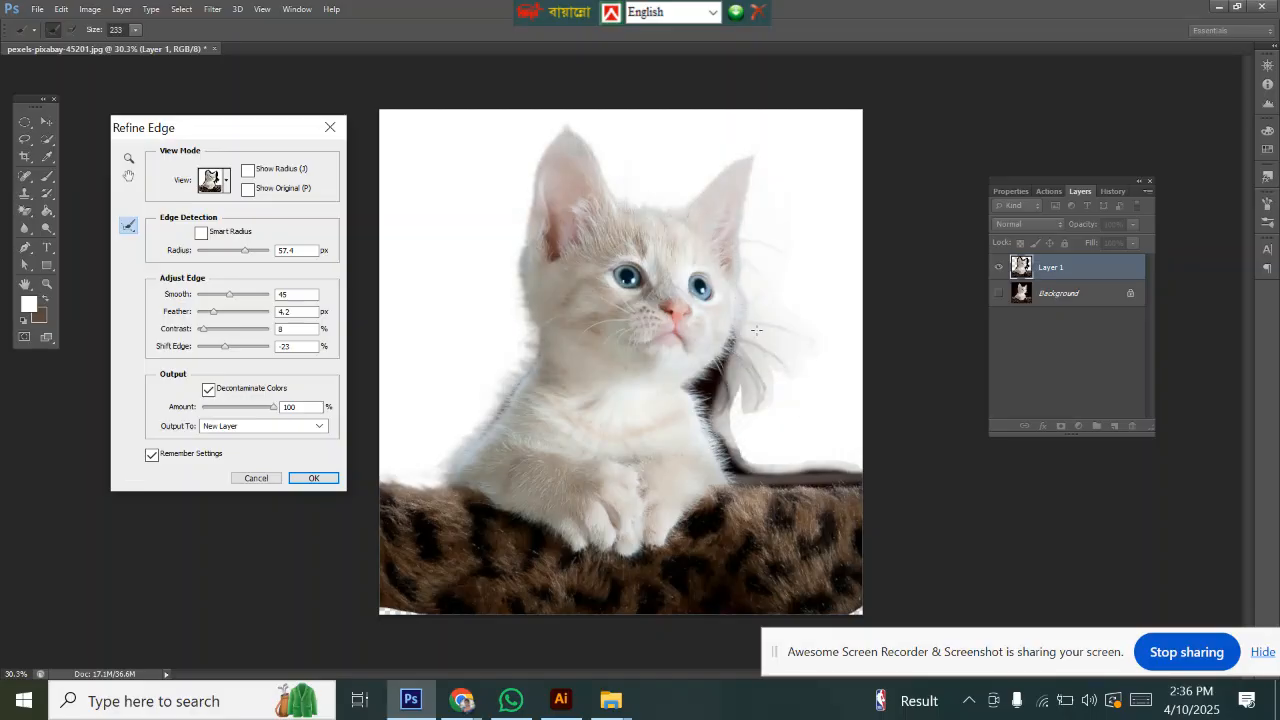
mouse_move(768, 306)
left_mouse_down()
mouse_move(710, 392)
mouse_move(725, 451)
mouse_move(731, 400)
mouse_move(699, 389)
mouse_move(744, 466)
mouse_move(868, 470)
left_mouse_up()
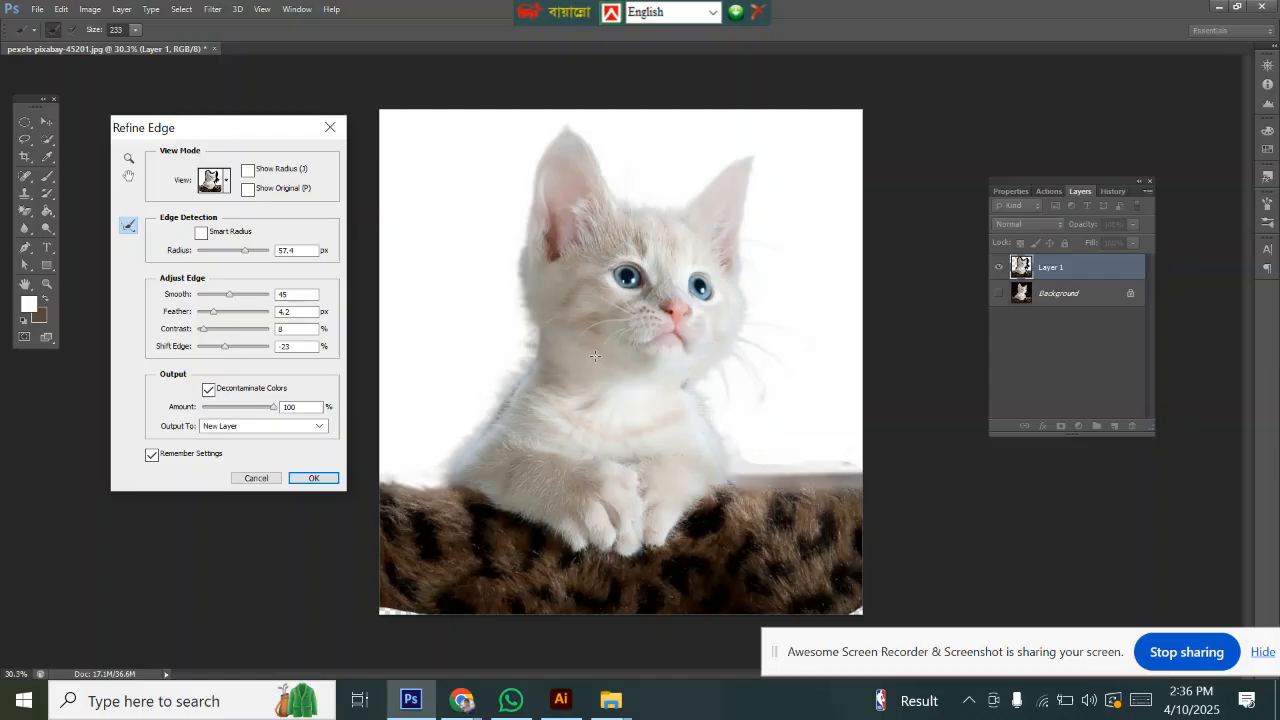
mouse_move(746, 400)
left_mouse_down()
mouse_move(760, 456)
mouse_move(870, 468)
left_mouse_up()
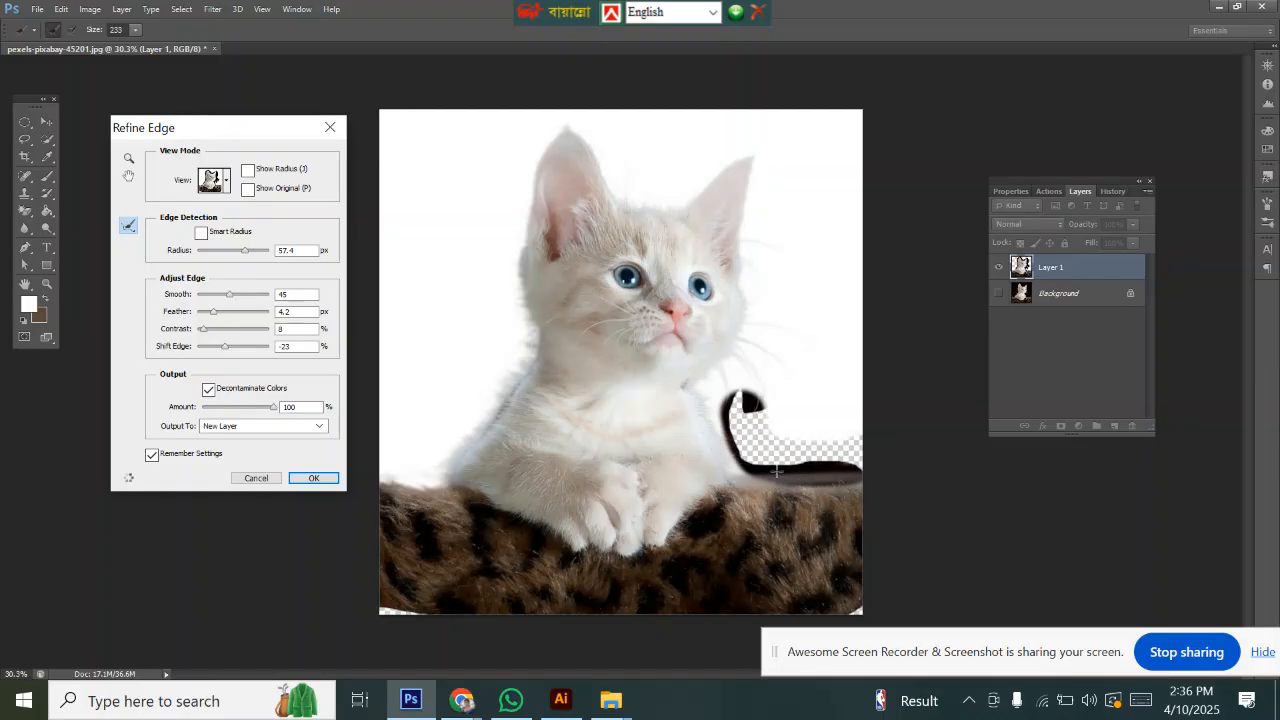
left_click(704, 393)
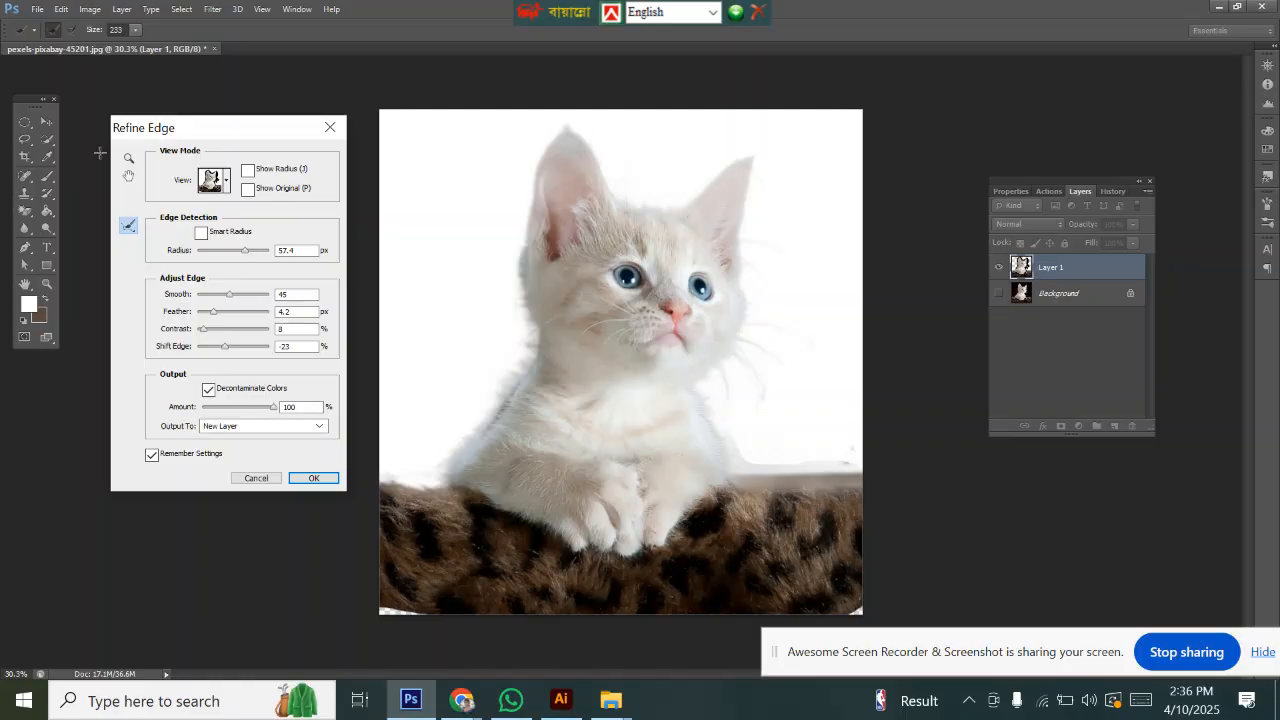
Step: Set Refine Edge to Smooth 41, Feather 9.7 px, Contrast 10% and Shift Edge -7%, then apply it
left_click_drag(241, 141, 210, 126)
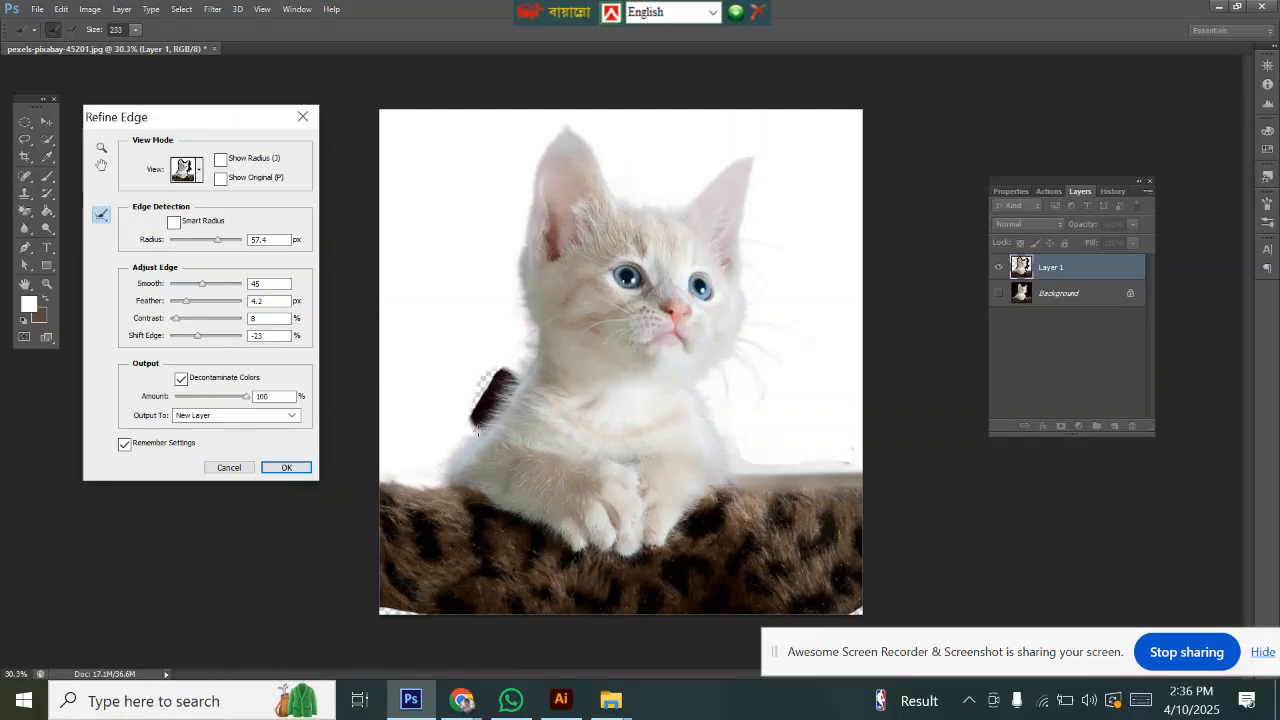
left_click_drag(200, 113, 327, 94)
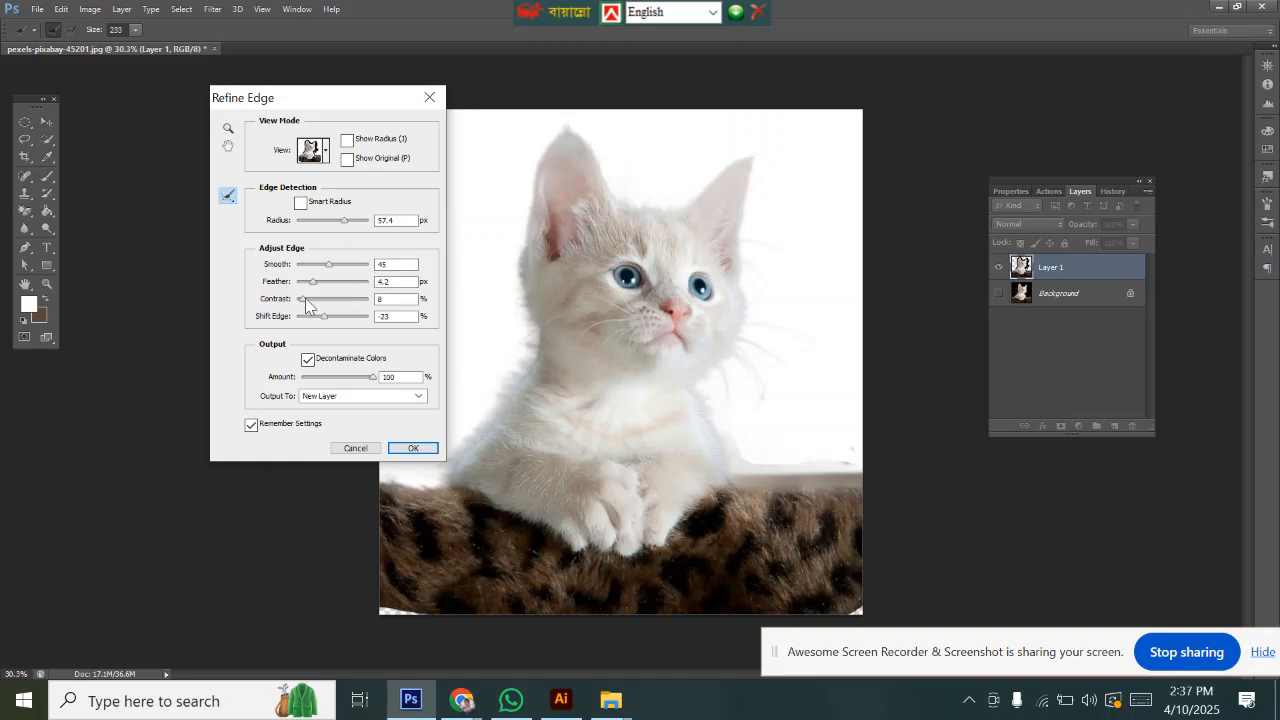
left_click(395, 316)
left_click_drag(305, 97, 244, 93)
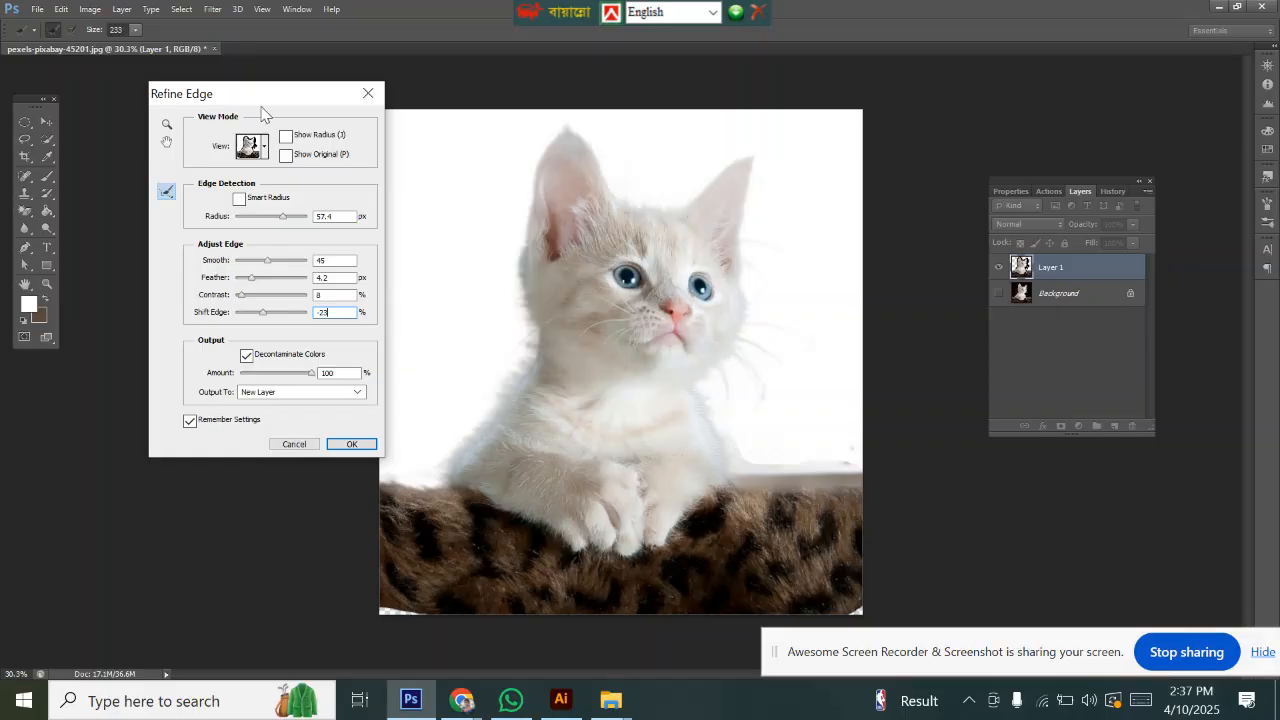
left_click_drag(261, 104, 257, 92)
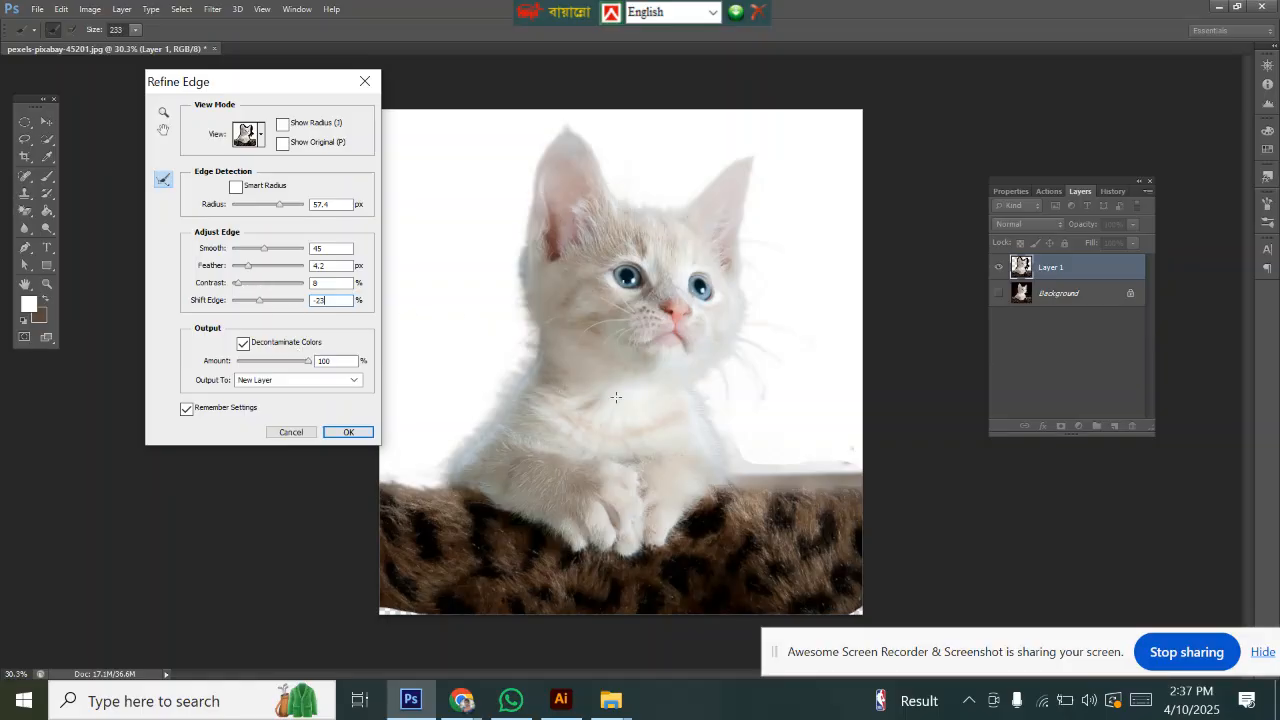
left_click_drag(259, 300, 261, 270)
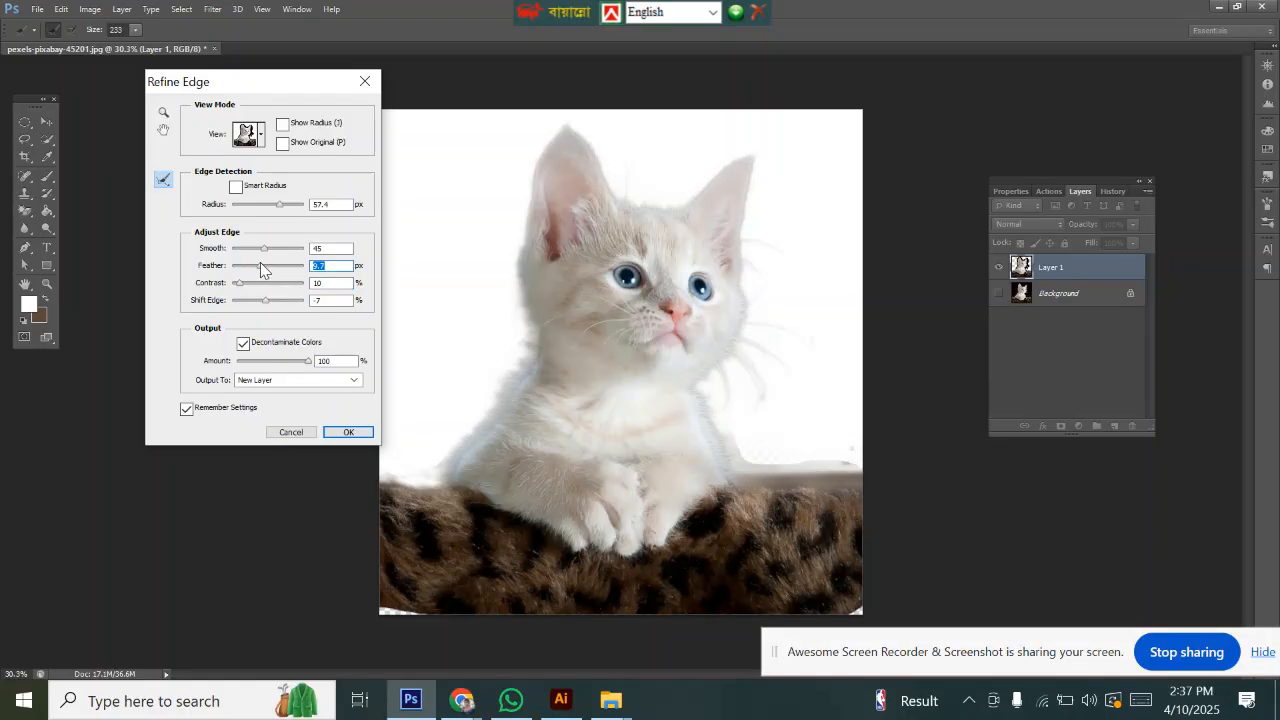
left_click_drag(265, 250, 261, 250)
left_click_drag(722, 424, 741, 444)
left_click(348, 433)
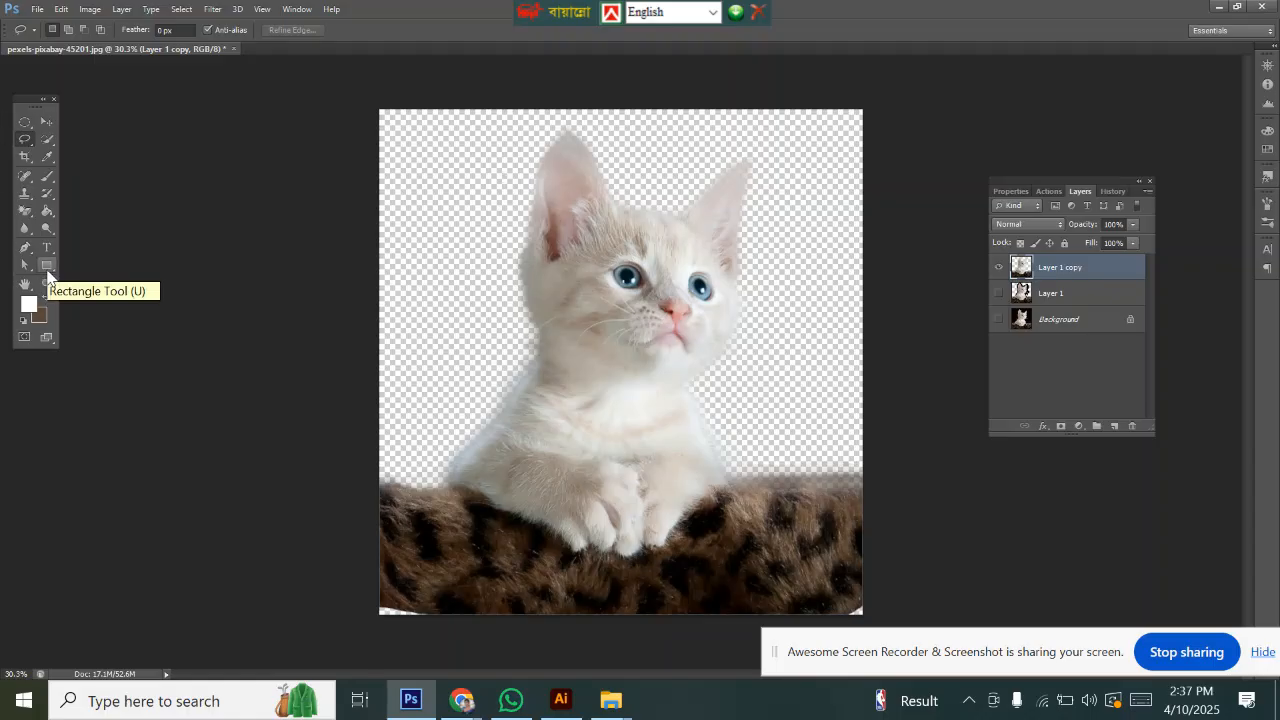
Step: Draw a yellow rectangle shape covering the whole canvas
left_click(47, 275)
left_click(92, 268)
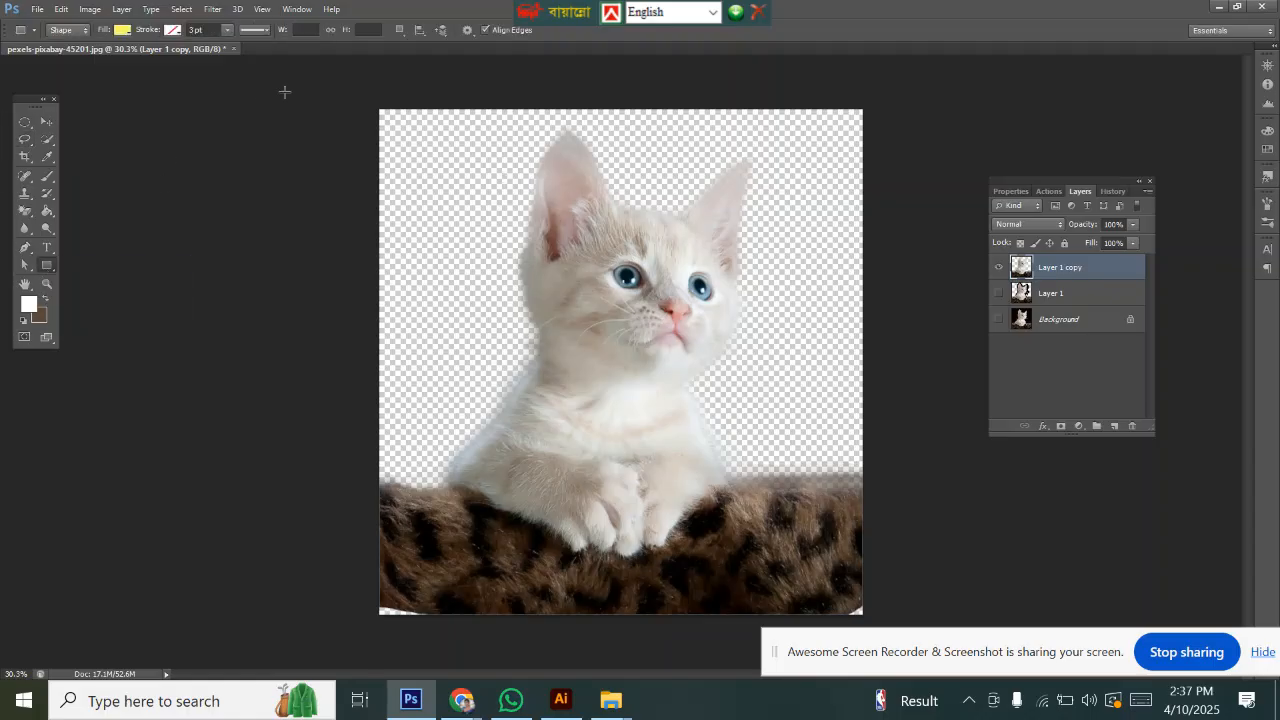
left_click_drag(341, 67, 900, 566)
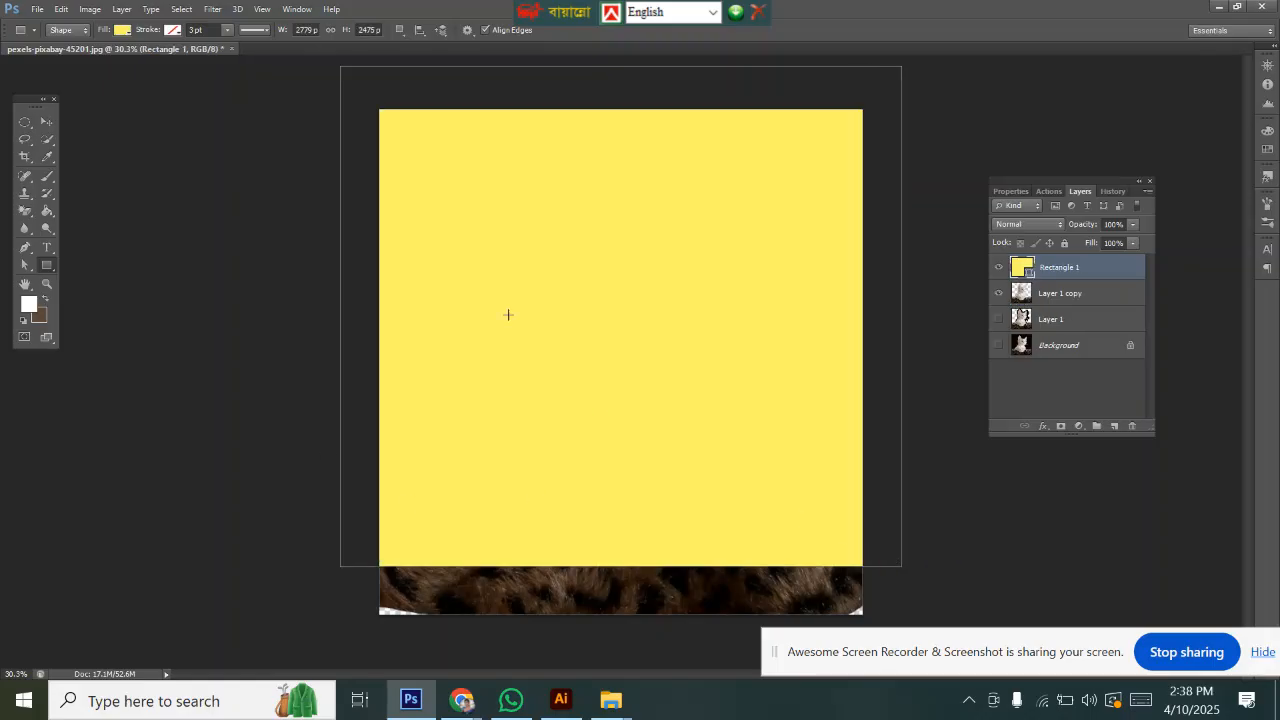
Step: Move the Layer 1 copy layer above the Rectangle 1 layer
left_click_drag(1080, 296, 1066, 268)
left_click(1066, 267)
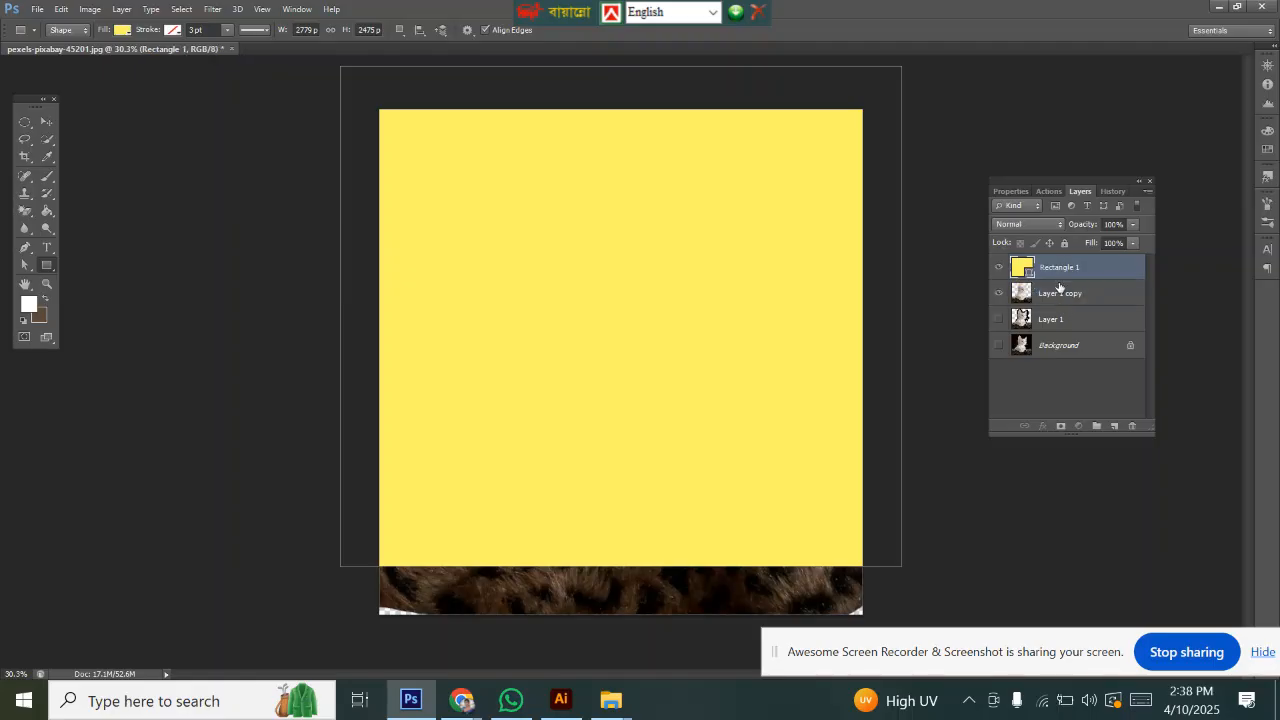
left_click(1058, 293)
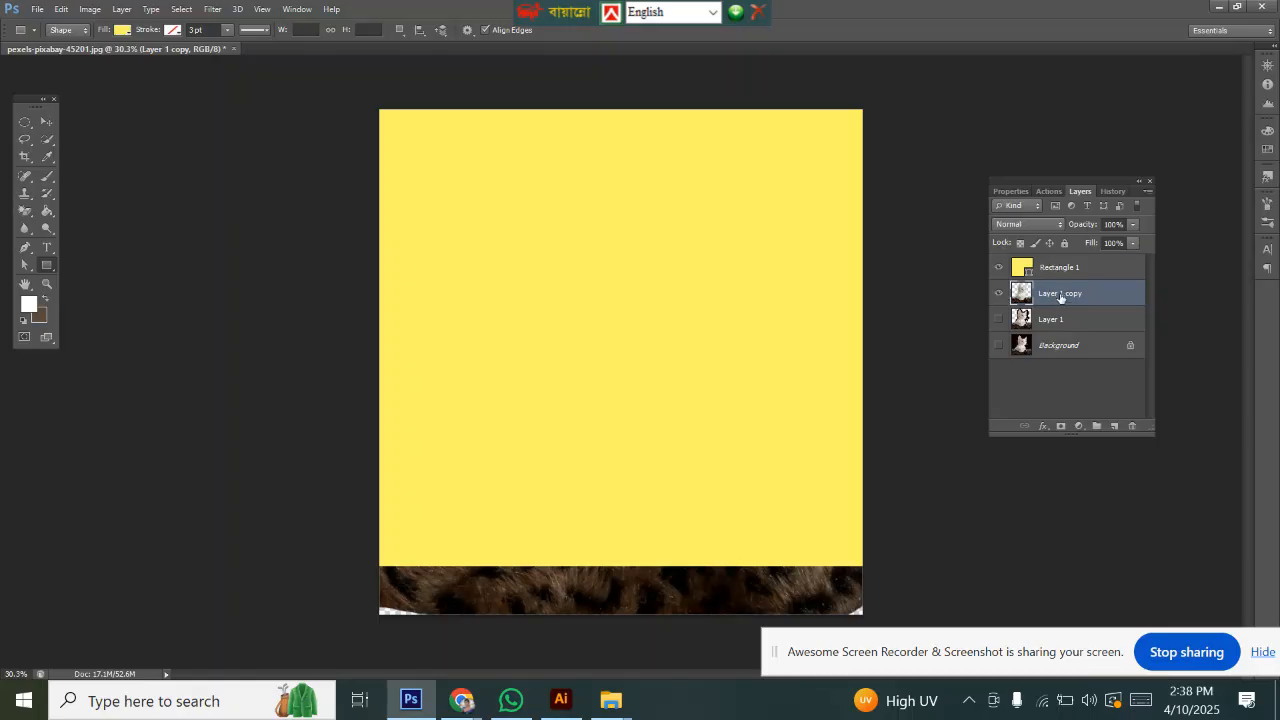
left_click_drag(1056, 294, 1052, 265)
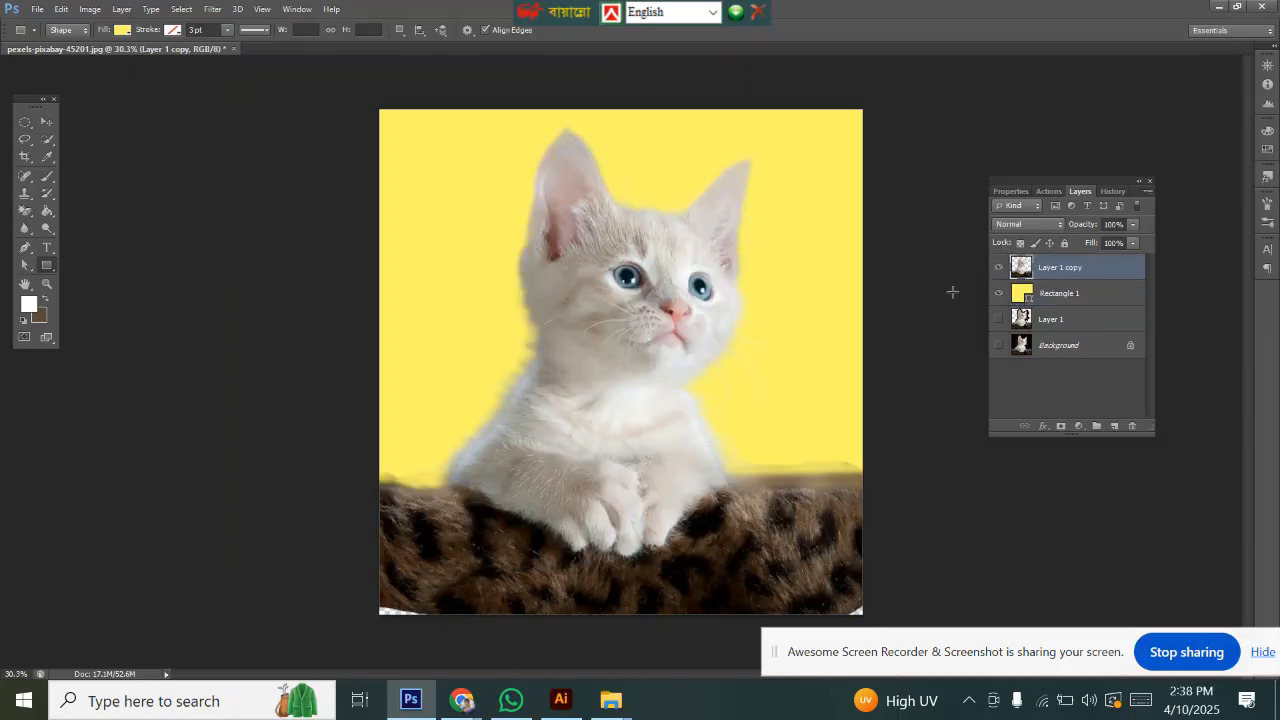
Step: Change the rectangle's fill colour to red #f50101
left_click(1028, 297)
double_click(1028, 296)
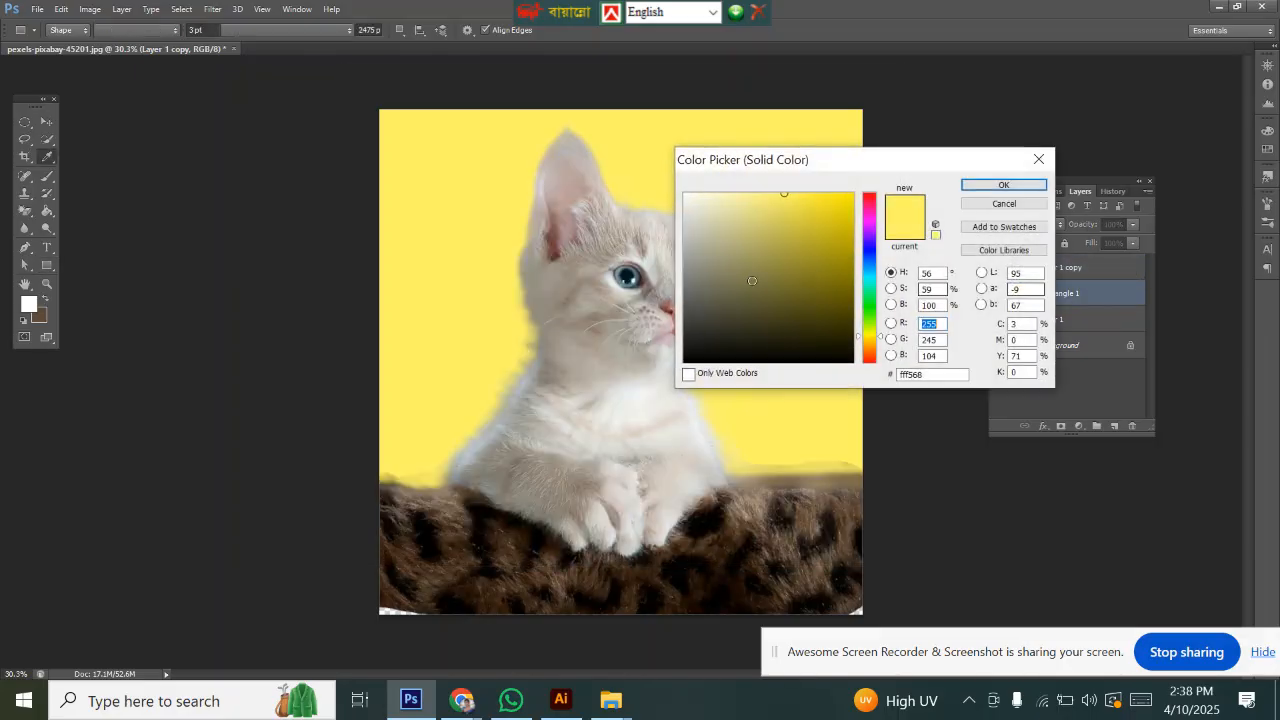
left_click(868, 210)
left_click_drag(849, 225, 853, 199)
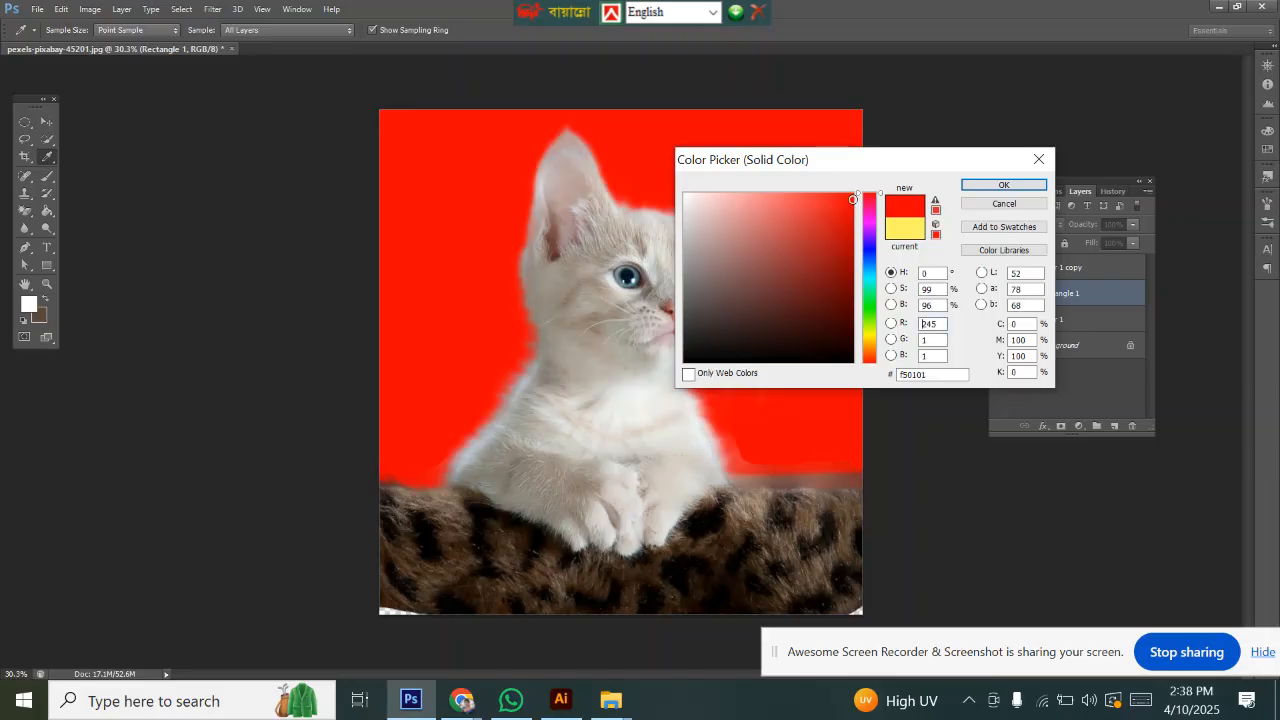
left_click(1001, 186)
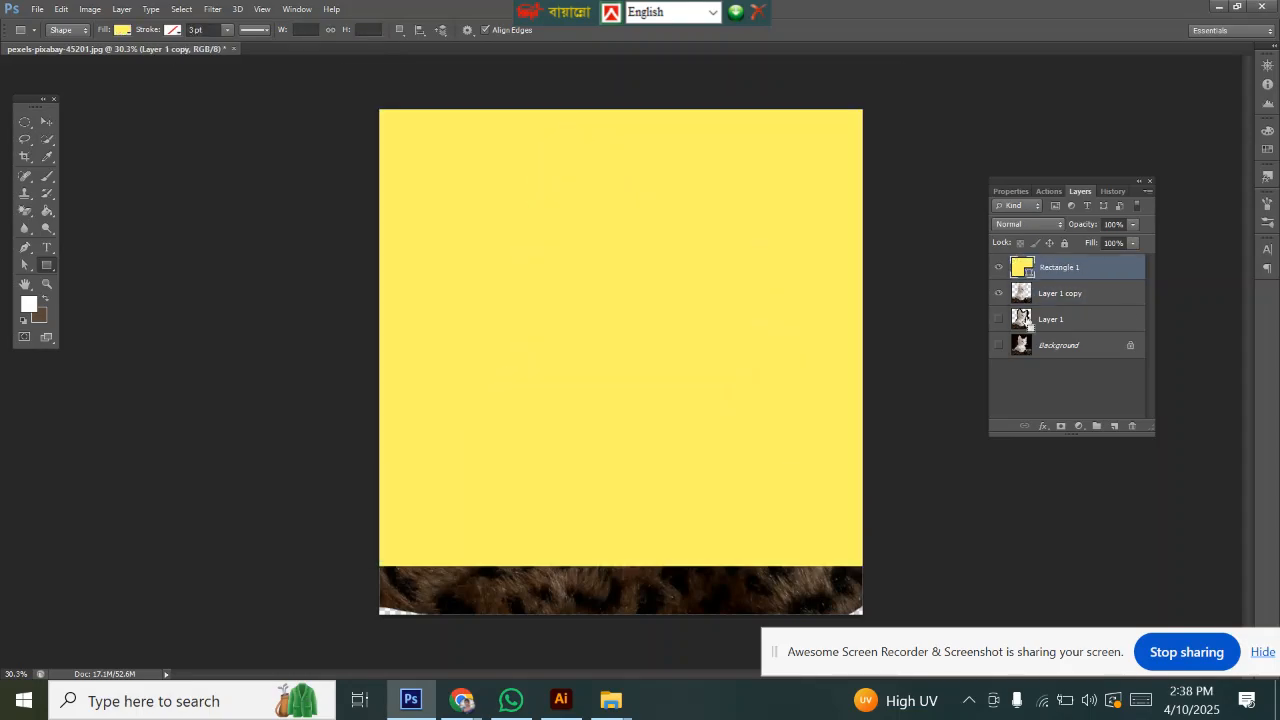
Step: Step back through history to the original Lasso selection, then step forward to Layer 1 with its selection
key("ctrl+alt+z")
key("ctrl+alt+z")
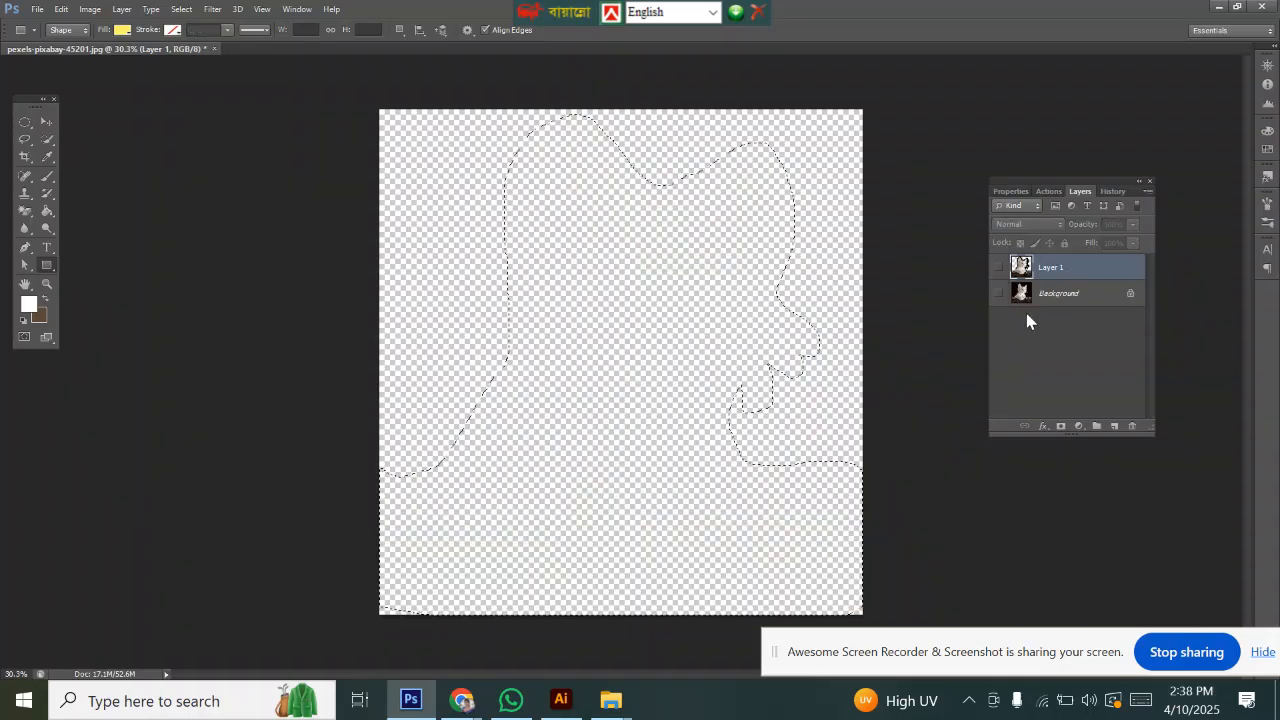
key("ctrl+alt+z")
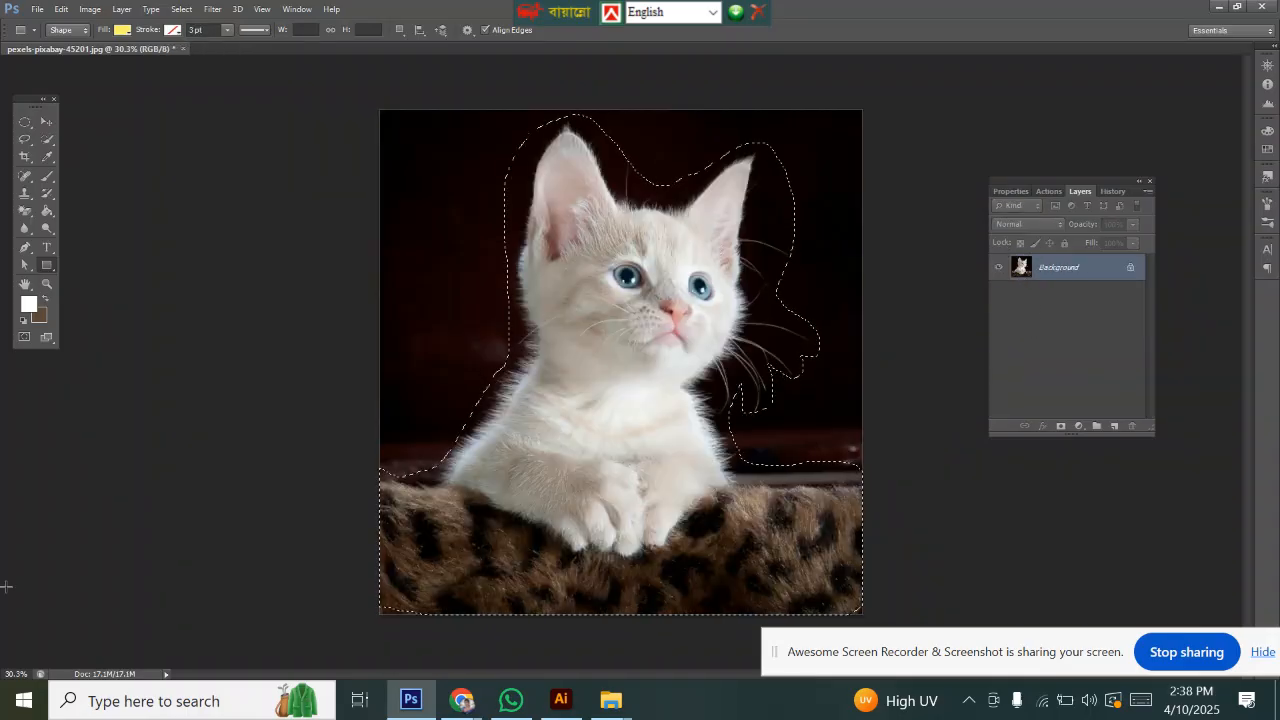
key("ctrl+shift+z")
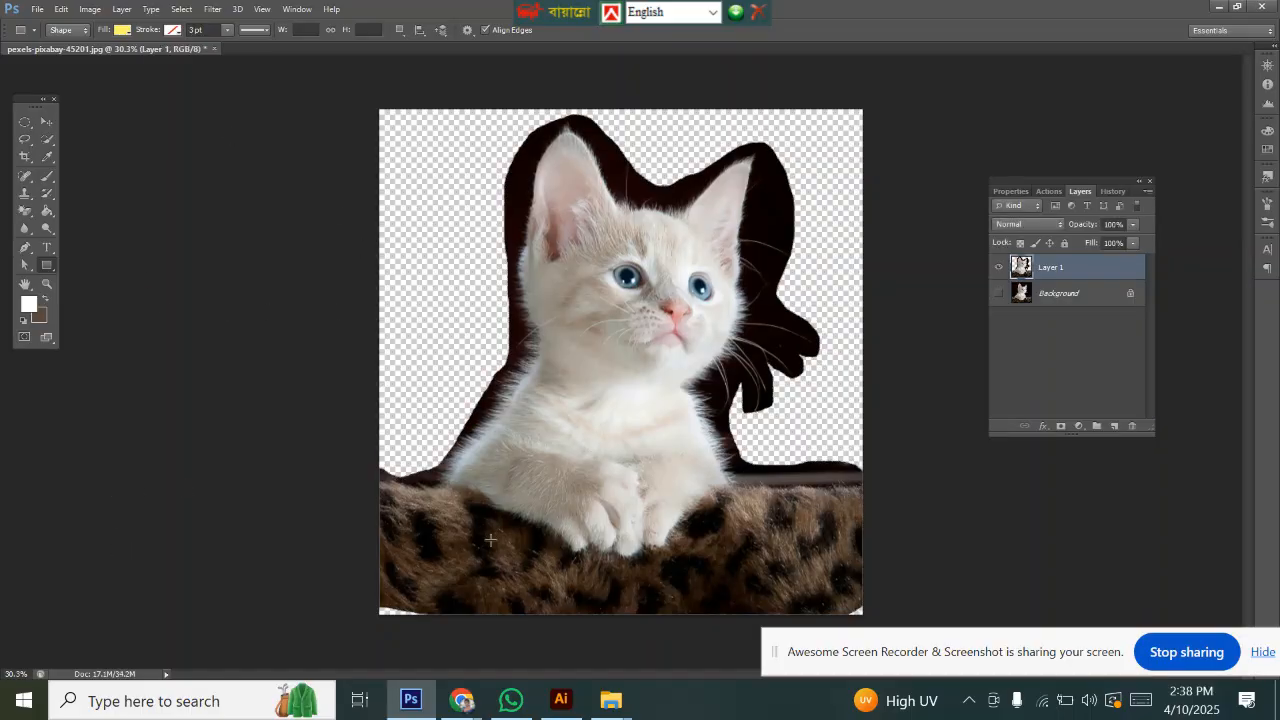
key("ctrl+shift+z")
mouse_move(465, 706)
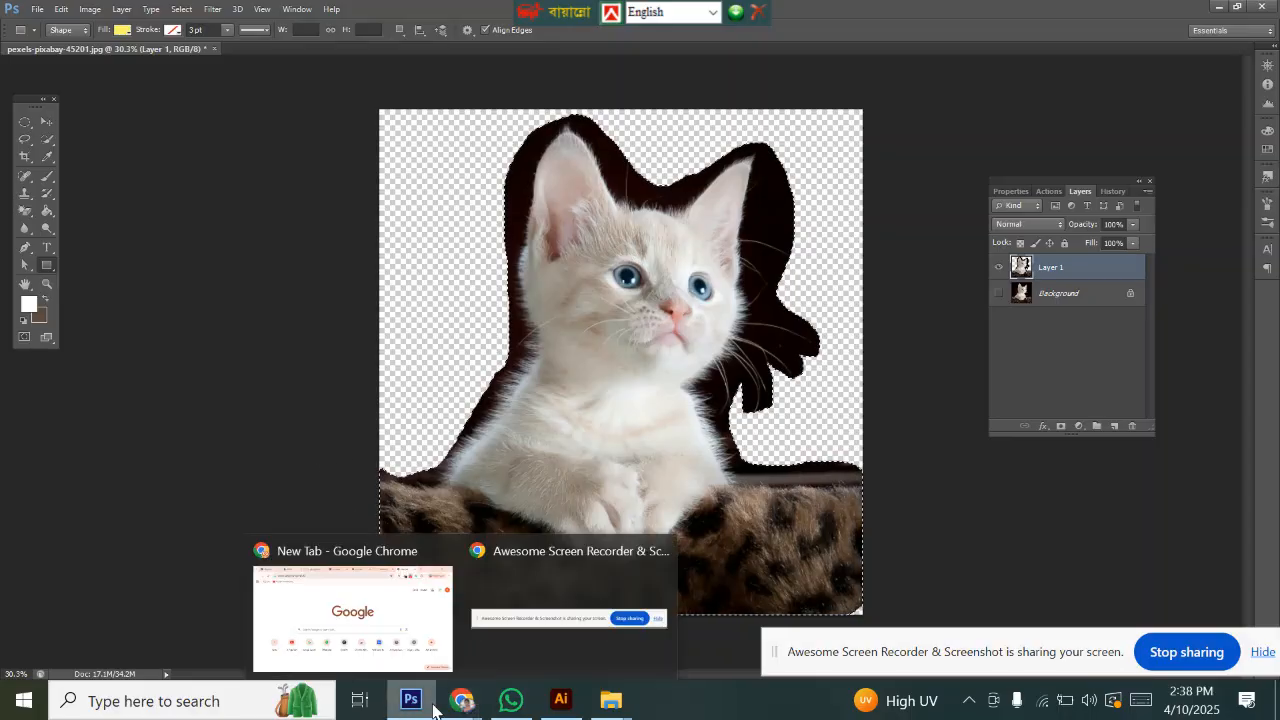
left_click(416, 638)
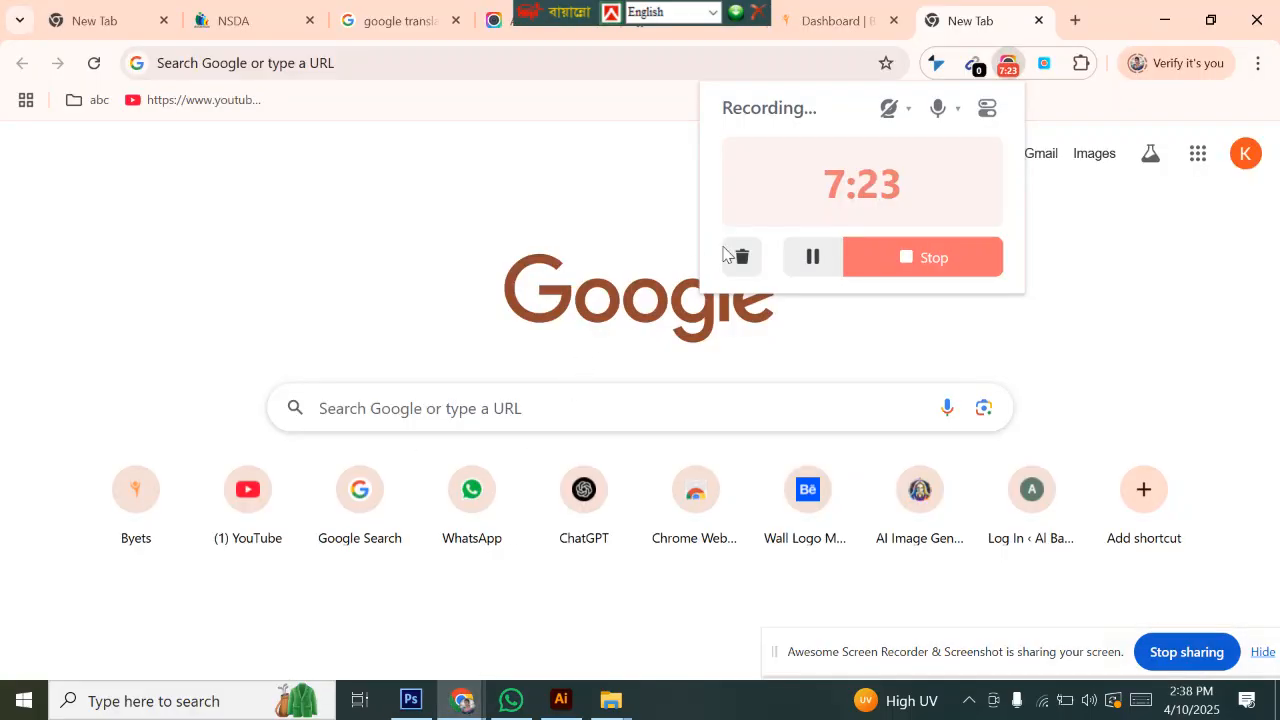
left_click(820, 260)
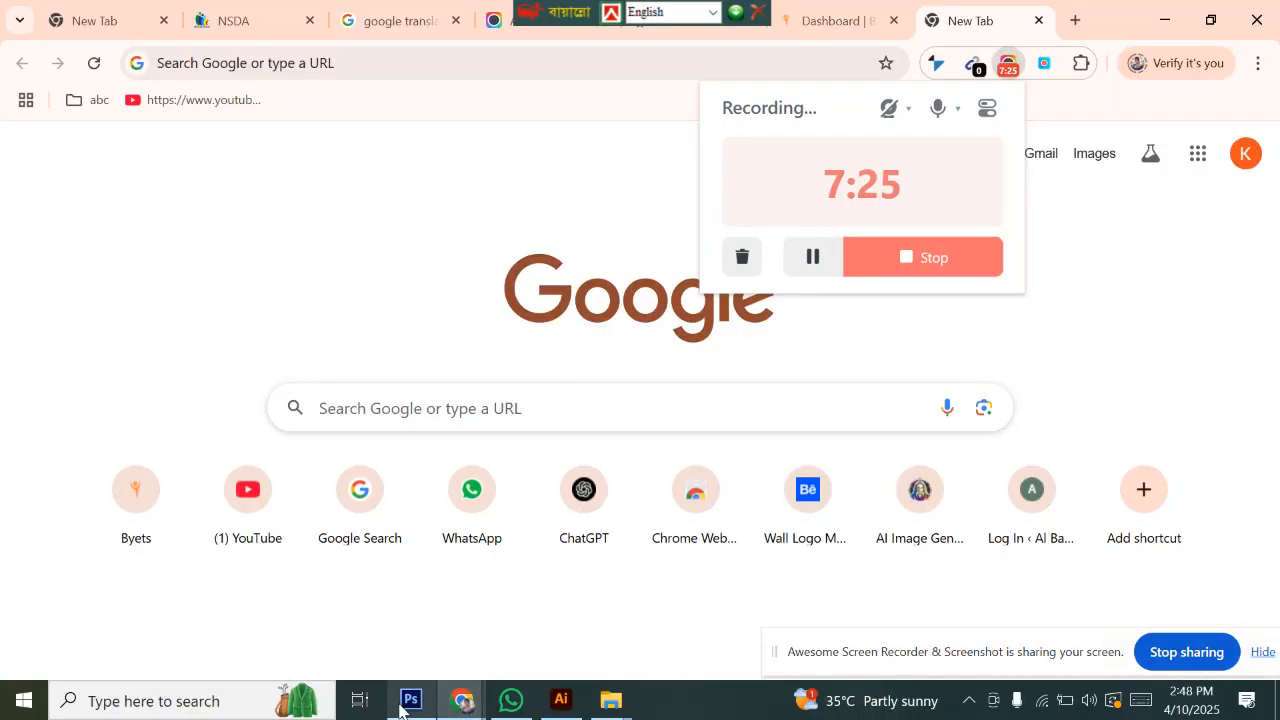
left_click(410, 700)
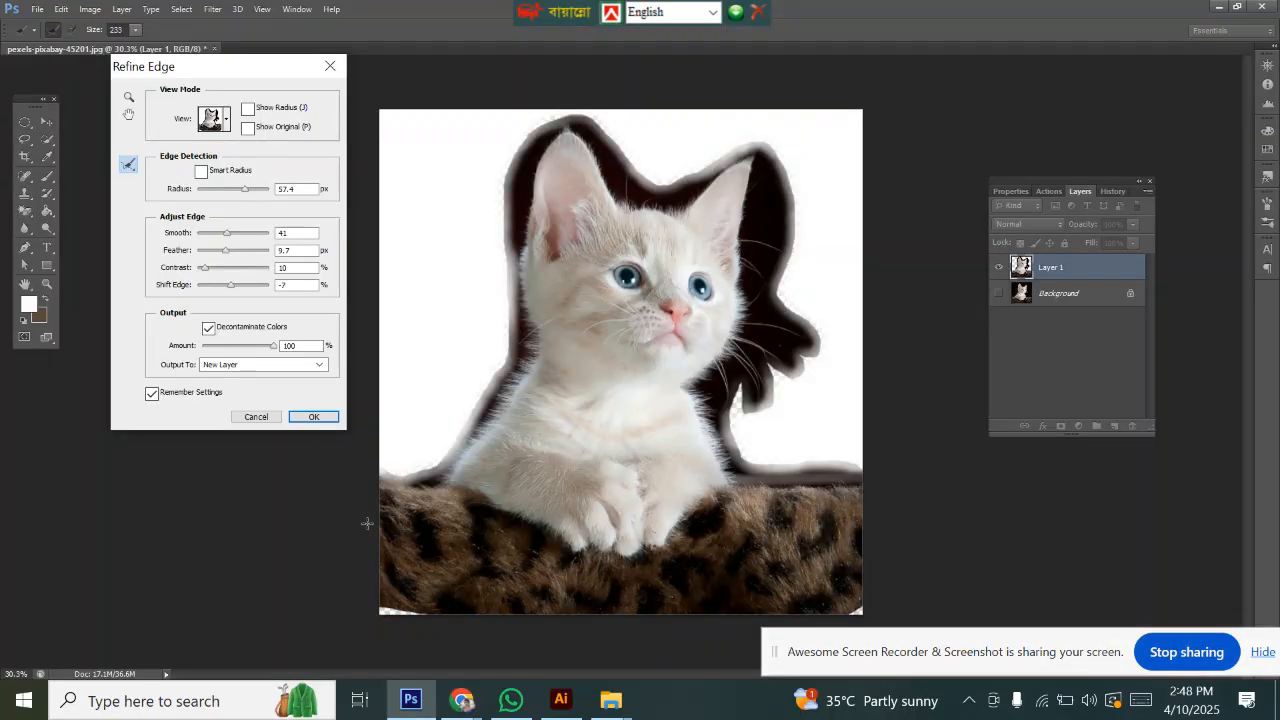
Step: Reopen Refine Edge and set its output to New Layer
left_click_drag(195, 72, 264, 76)
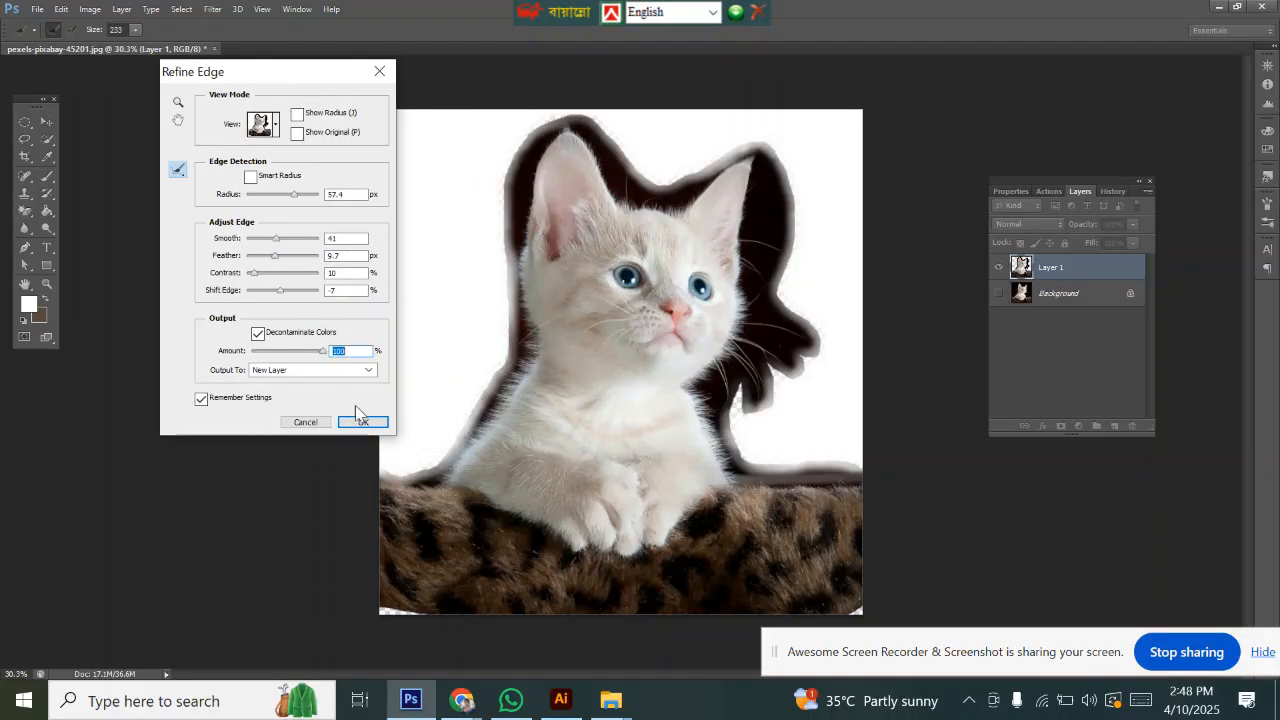
left_click(311, 370)
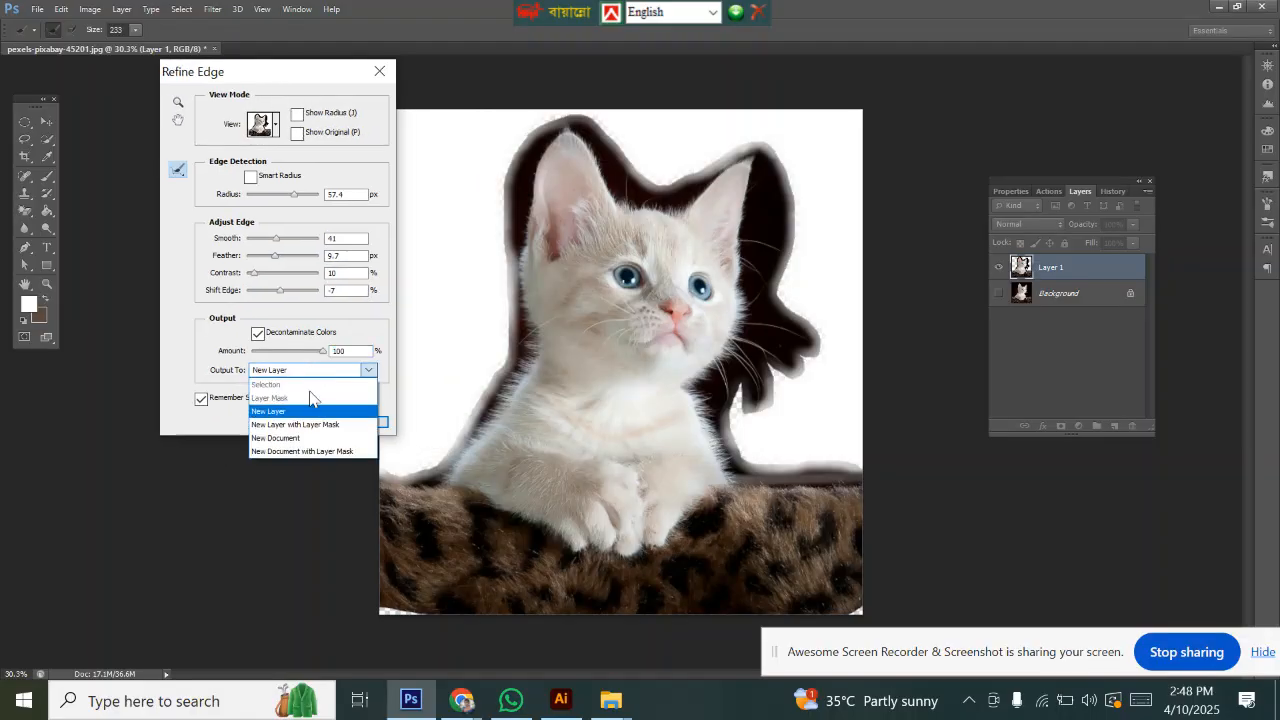
left_click(288, 413)
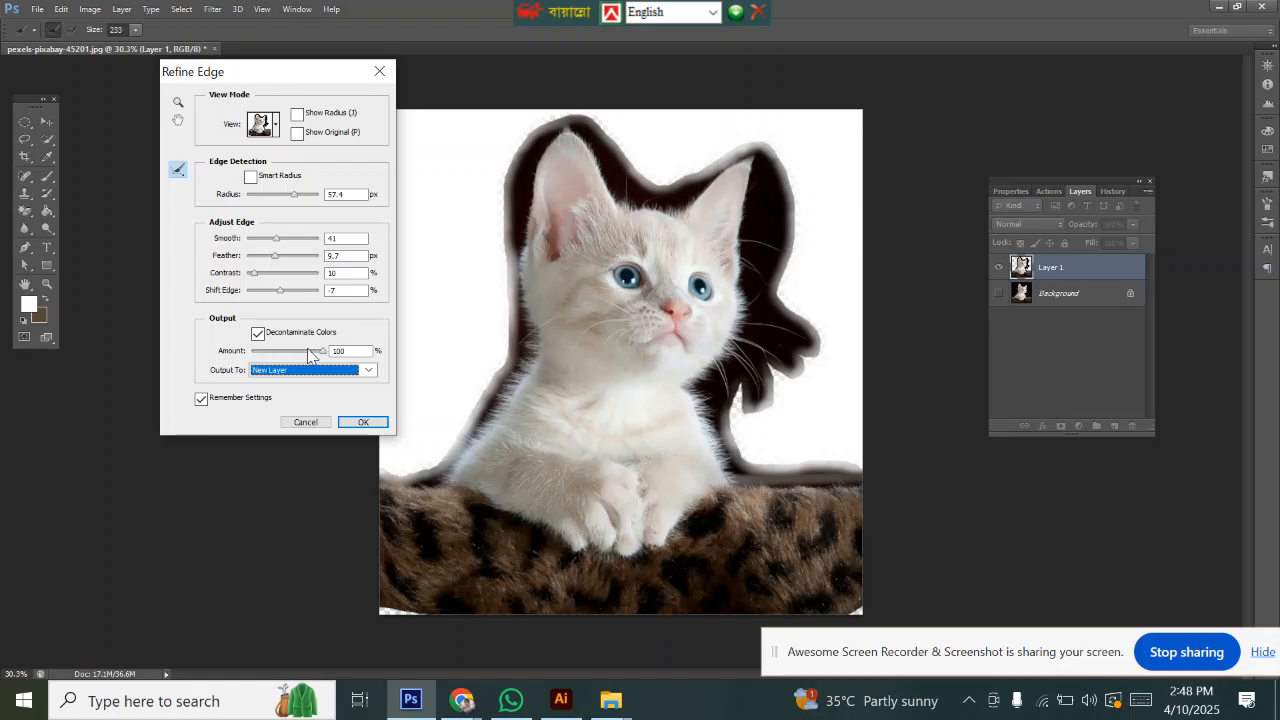
left_click(323, 350)
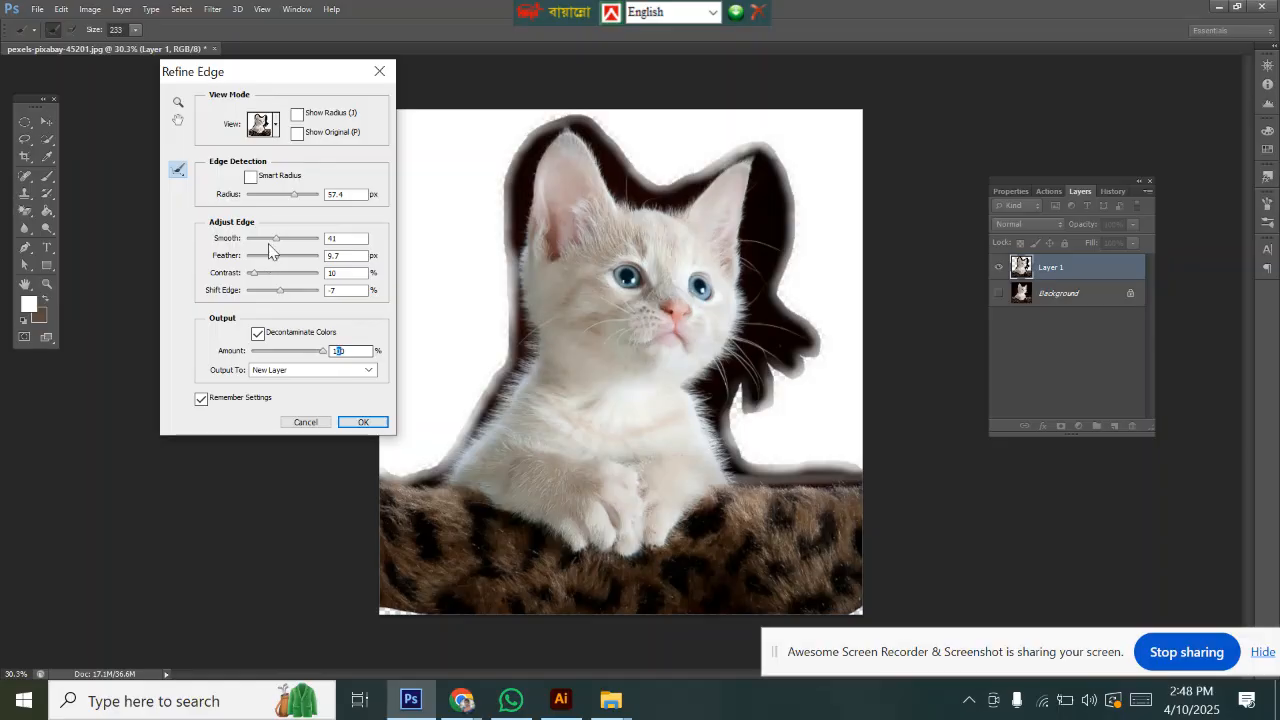
Step: Paint with the refine brush along the kitten's lower left edge and across its chest
left_click_drag(286, 70, 224, 92)
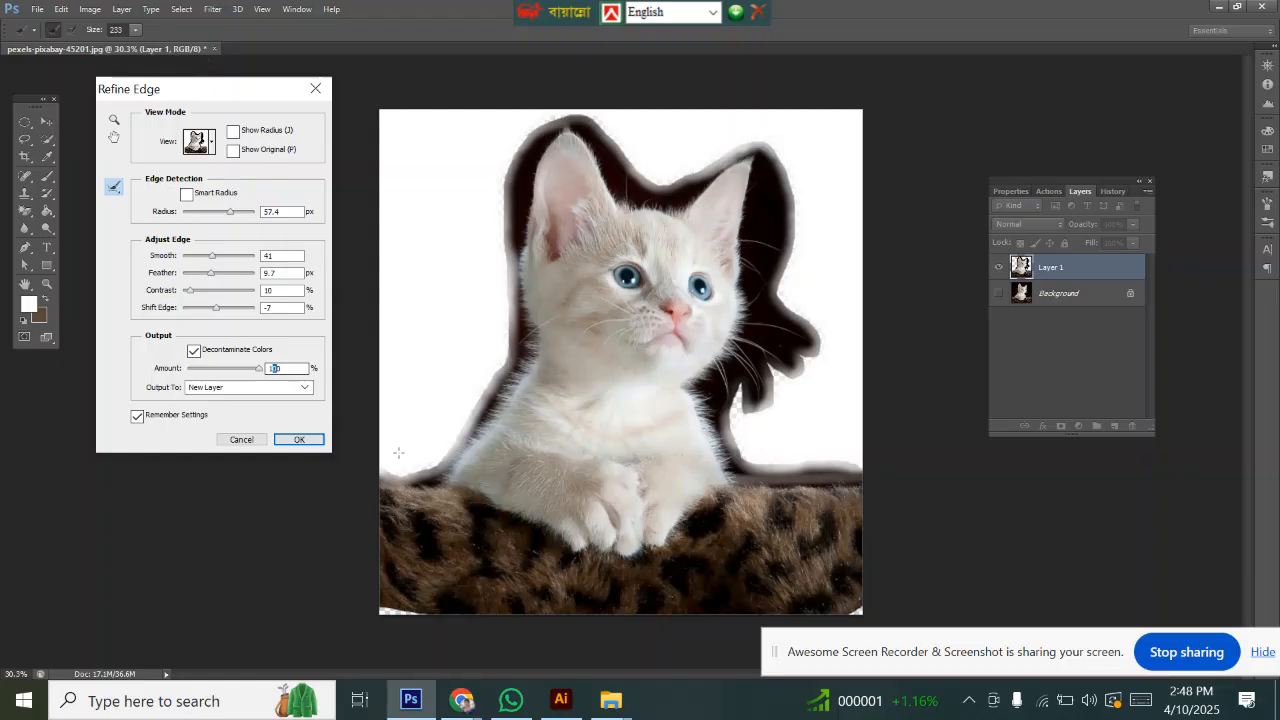
mouse_move(398, 453)
left_mouse_down()
mouse_move(418, 470)
mouse_move(413, 485)
left_mouse_up()
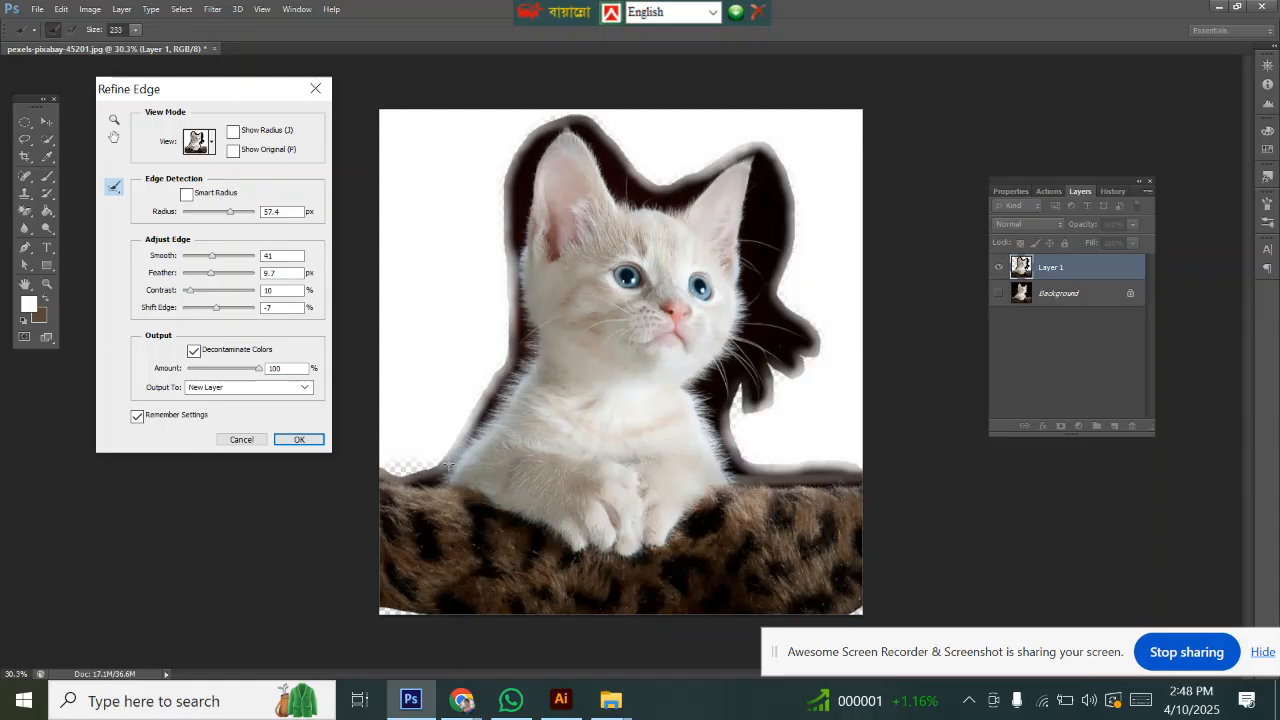
mouse_move(458, 443)
left_mouse_down()
mouse_move(531, 316)
mouse_move(521, 186)
mouse_move(563, 131)
mouse_move(618, 187)
mouse_move(658, 192)
mouse_move(740, 165)
mouse_move(776, 179)
mouse_move(782, 203)
mouse_move(742, 314)
left_mouse_up()
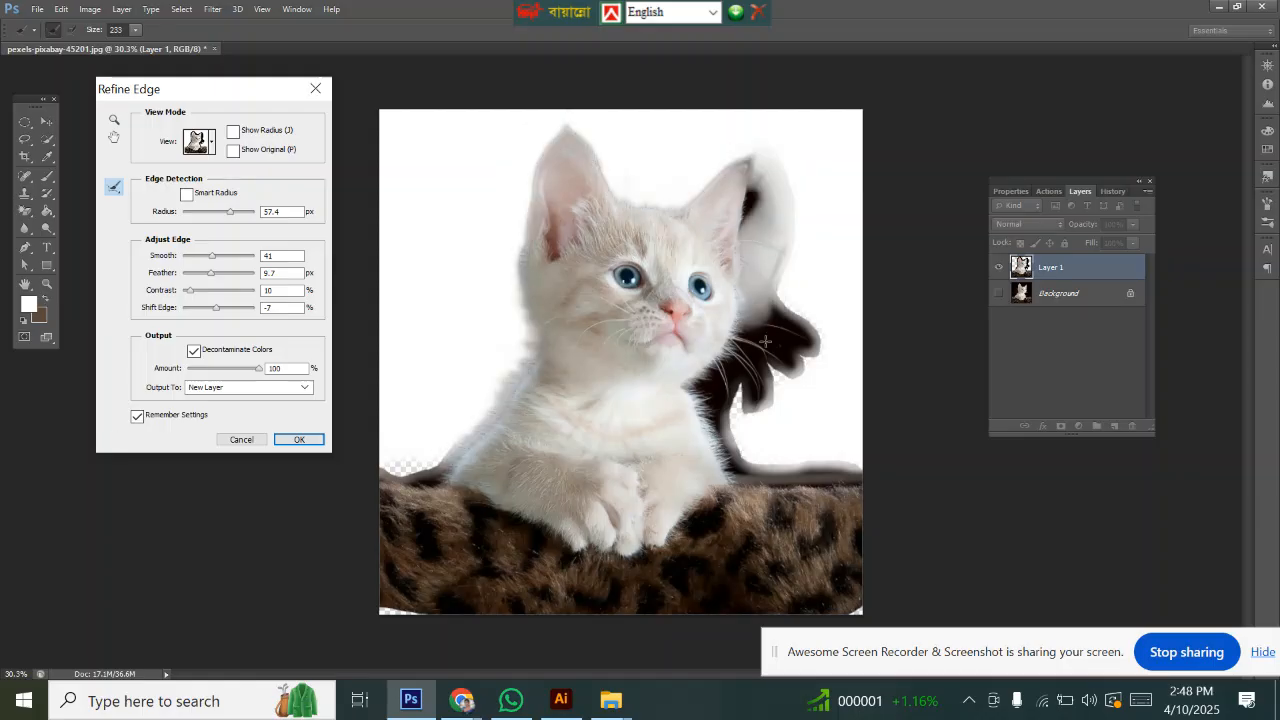
Step: Paint with the refine brush over the dark area right of the kitten's head and down its right side
mouse_move(753, 176)
left_mouse_down()
mouse_move(752, 264)
mouse_move(775, 370)
mouse_move(742, 388)
left_mouse_up()
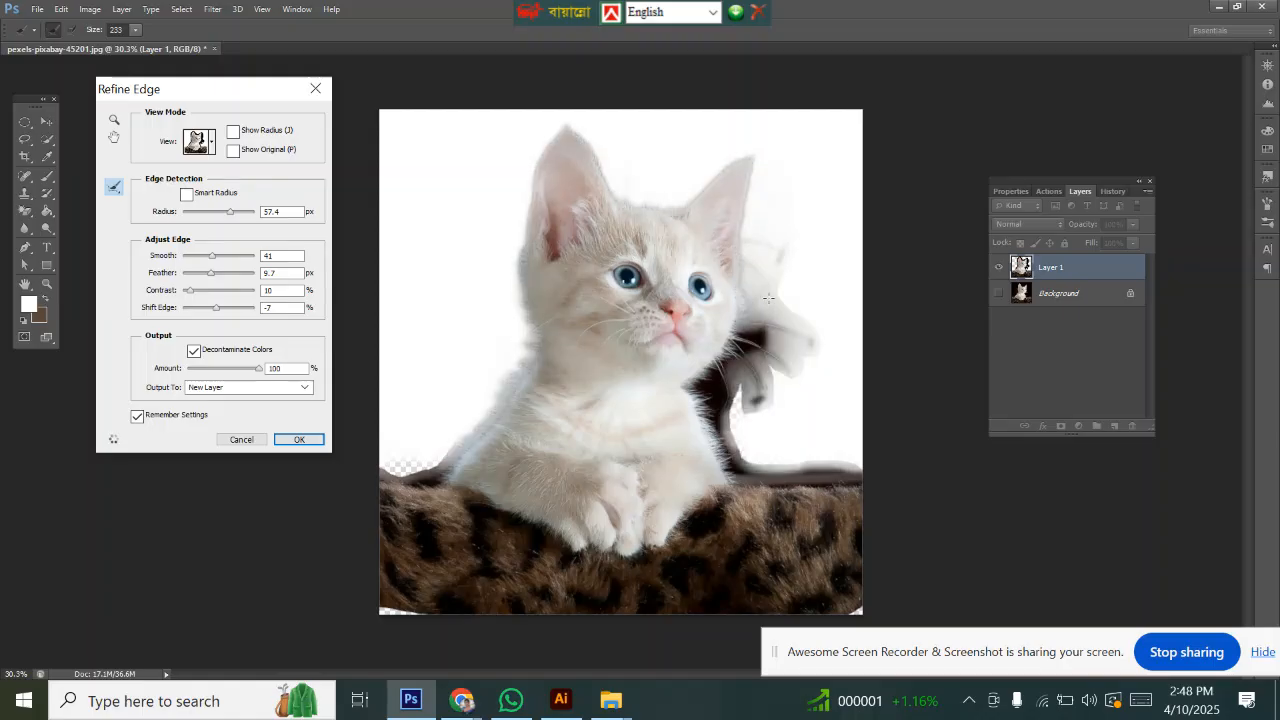
left_click_drag(778, 290, 718, 395)
mouse_move(776, 290)
left_mouse_down()
mouse_move(738, 390)
mouse_move(735, 447)
left_mouse_up()
left_click_drag(714, 378, 703, 388)
left_click_drag(766, 283, 741, 362)
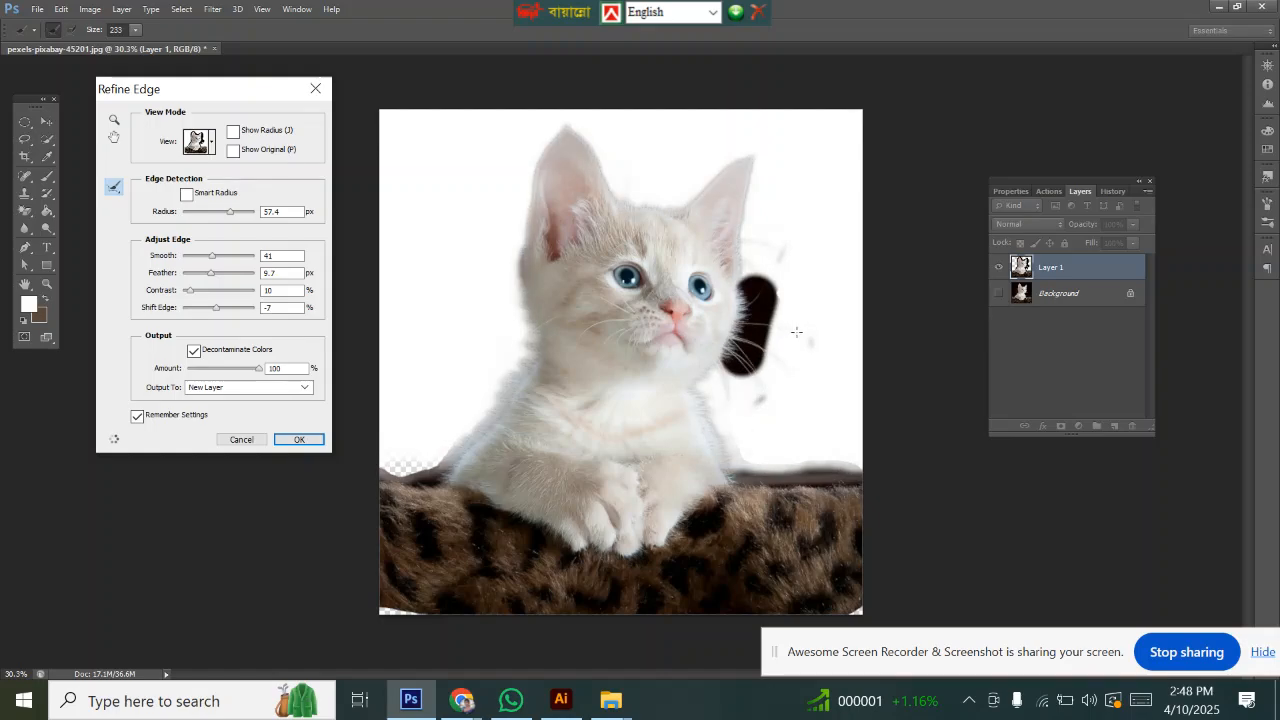
mouse_move(808, 334)
left_mouse_down()
mouse_move(804, 378)
mouse_move(758, 411)
left_mouse_up()
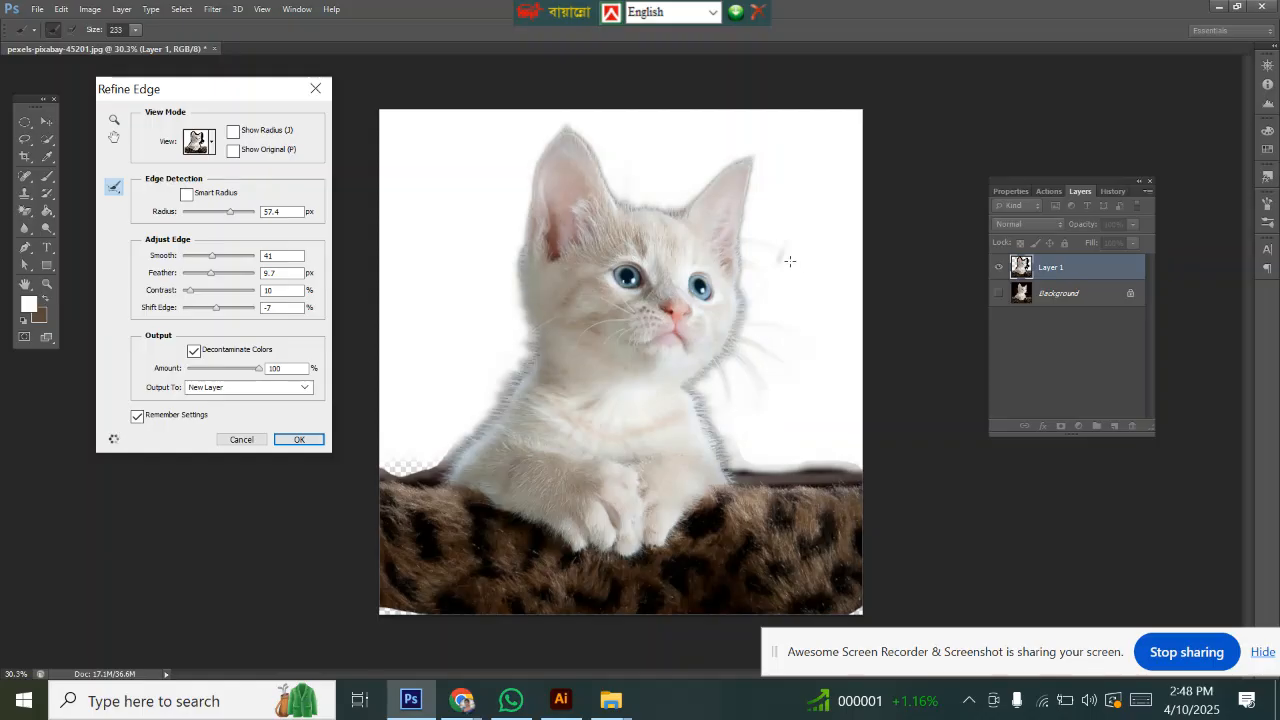
mouse_move(789, 261)
left_mouse_down()
mouse_move(780, 255)
mouse_move(775, 272)
left_mouse_up()
left_click_drag(732, 440, 771, 462)
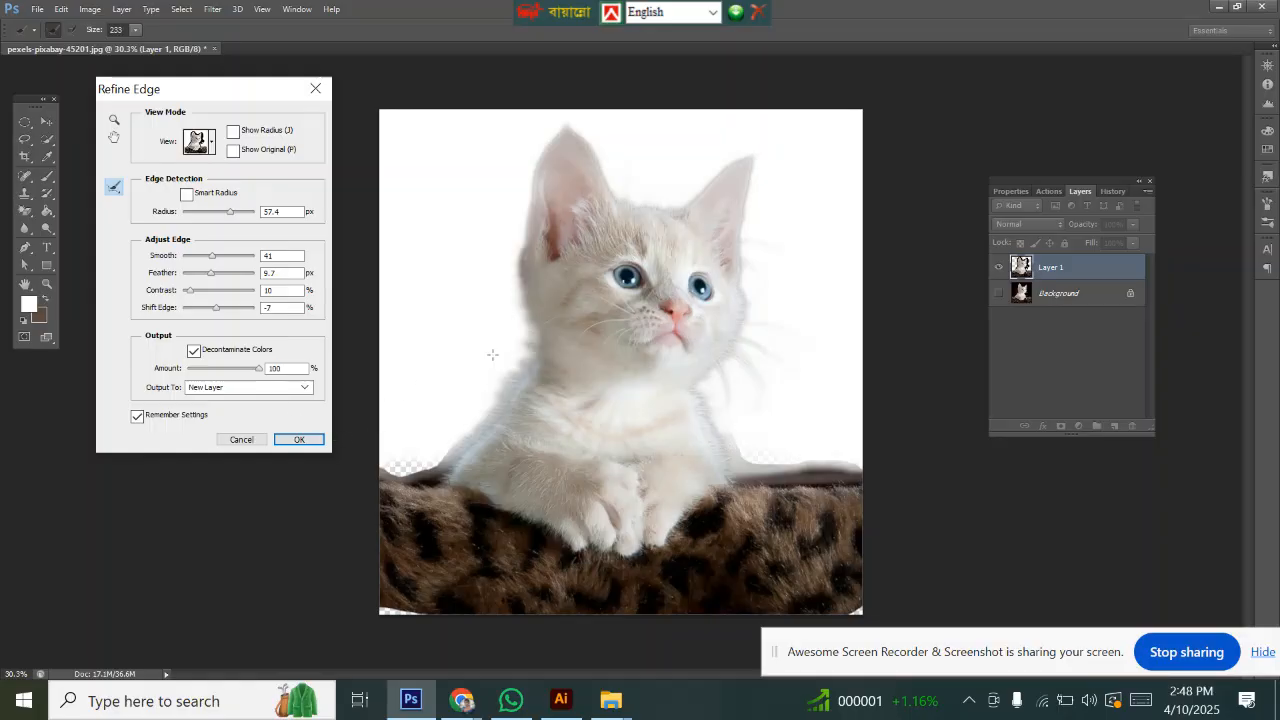
left_click_drag(511, 341, 490, 390)
Step: Increase the Refine Edge Feather value with its slider
left_click_drag(192, 97, 179, 81)
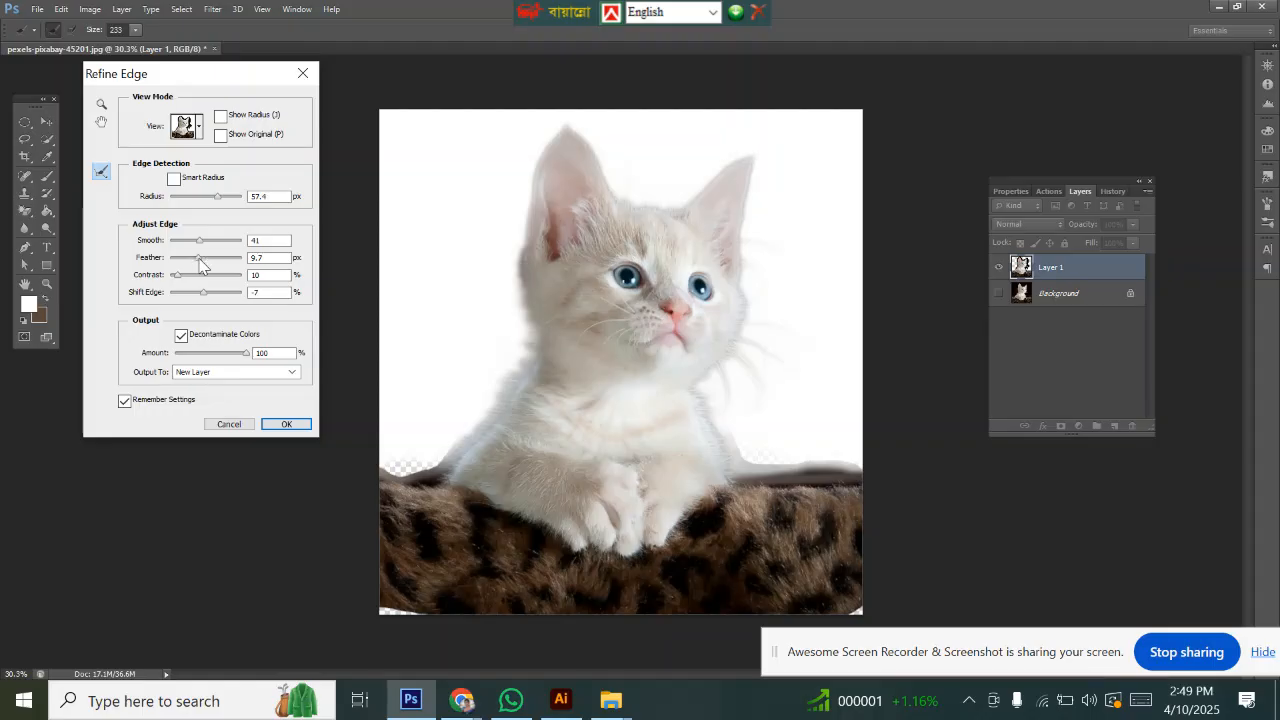
left_click_drag(201, 262, 208, 260)
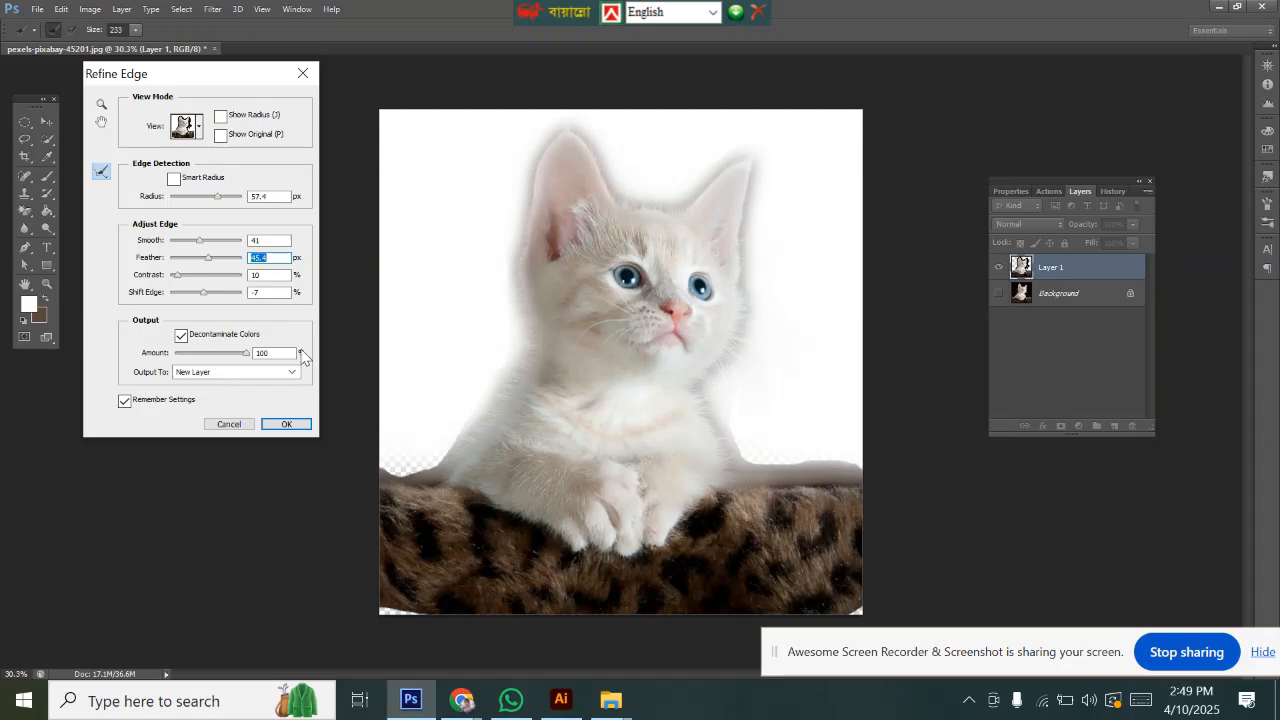
Step: Set Refine Edge Feather to 5.0 px, Contrast to 13% and Shift Edge to -20%, and apply it
left_click_drag(209, 262, 190, 265)
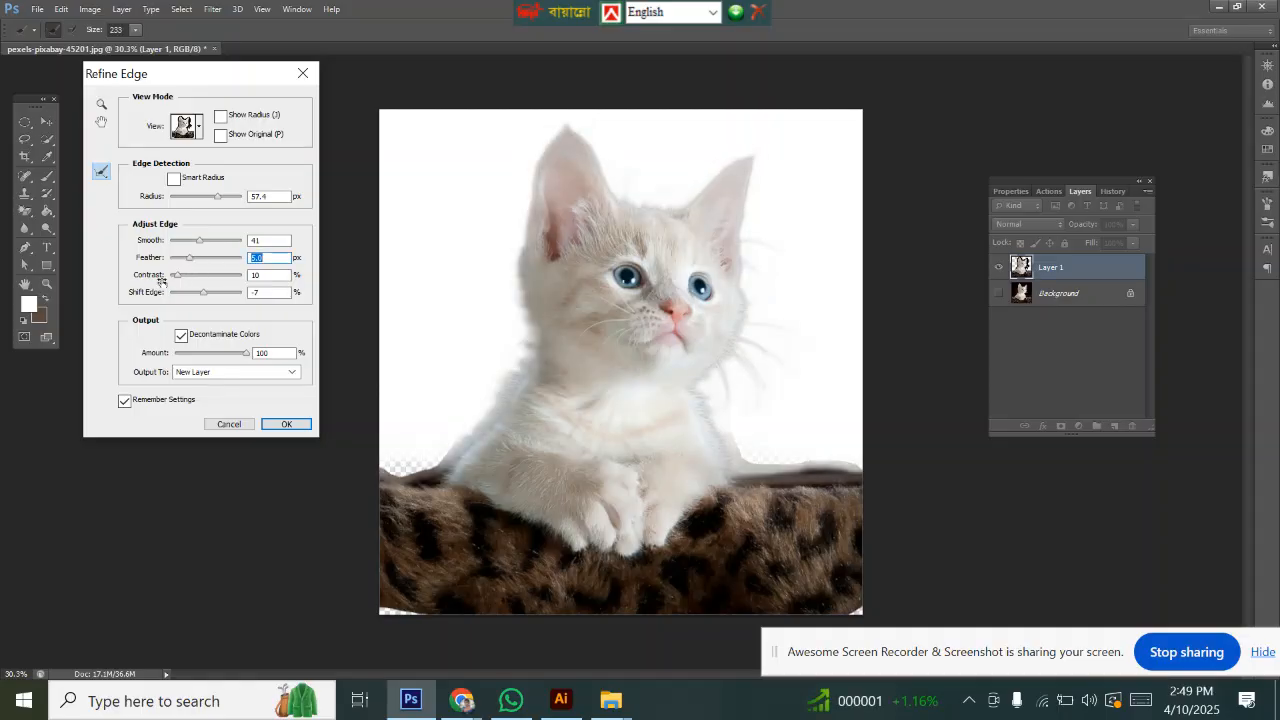
left_click(177, 274)
left_click_drag(184, 272, 185, 280)
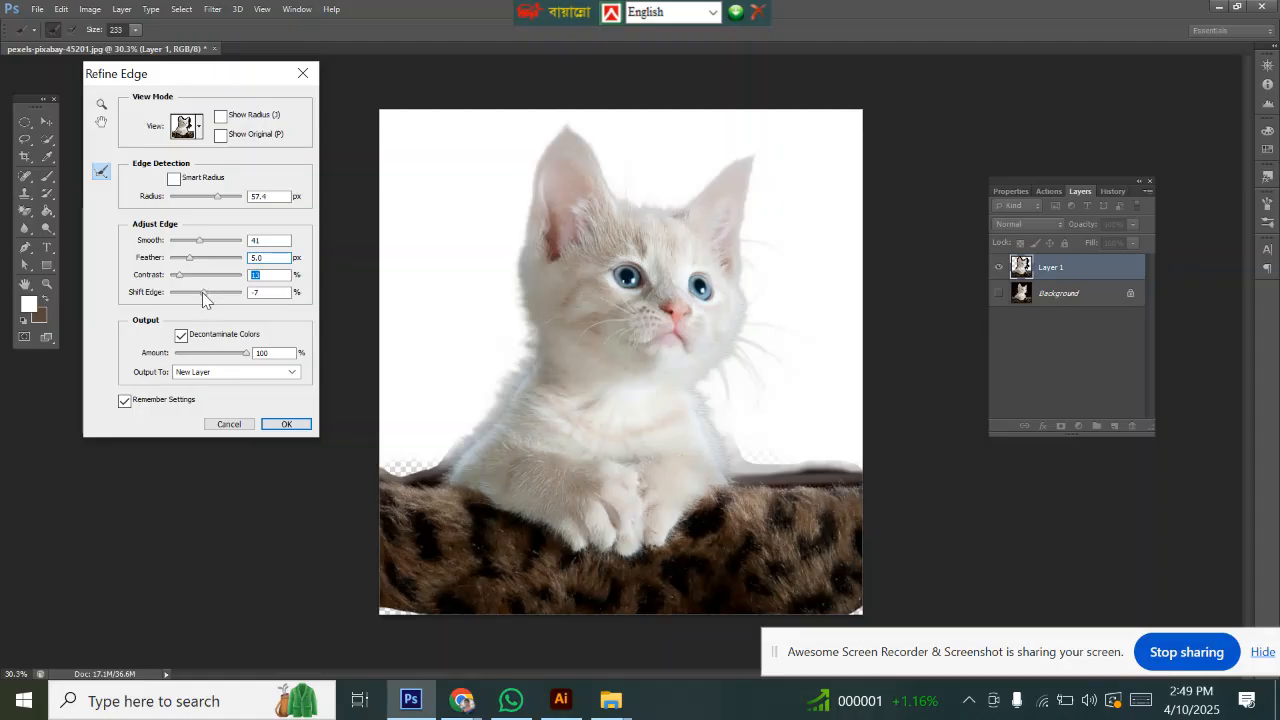
left_click_drag(202, 292, 198, 292)
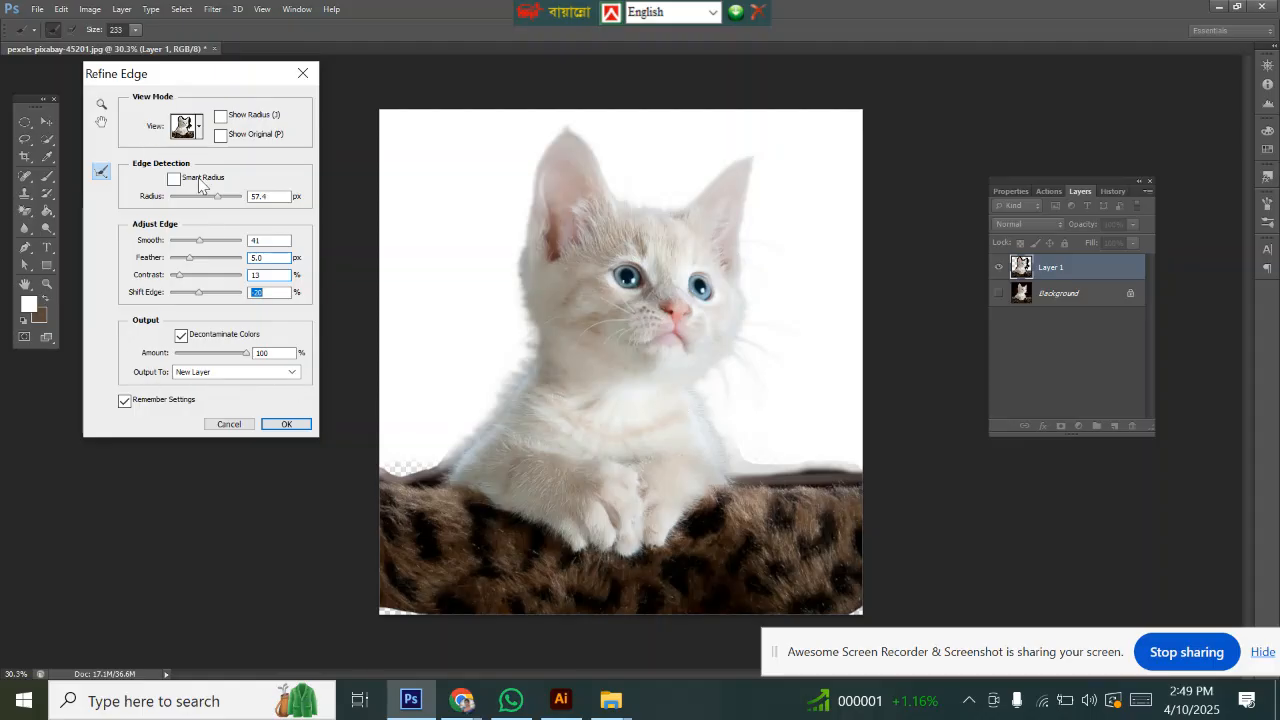
left_click(280, 424)
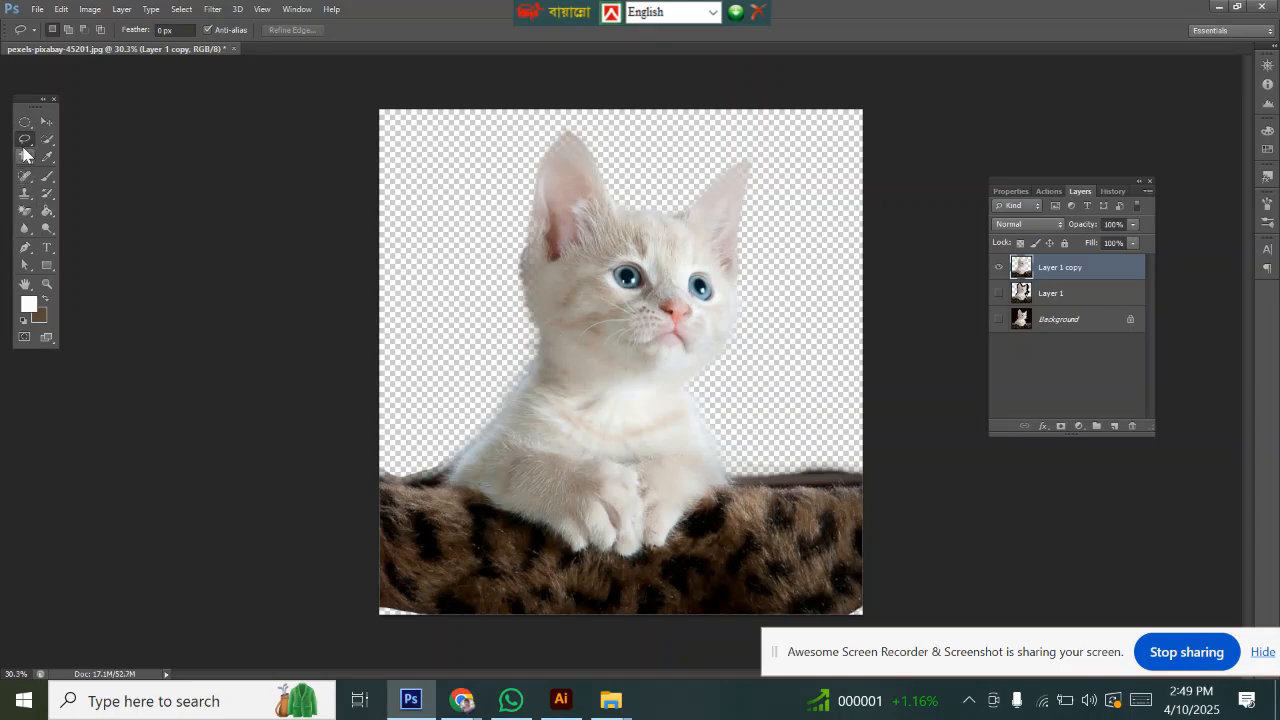
Step: Draw a yellow rectangle covering the whole canvas and move the kitten cutout layer above it
left_click(46, 265)
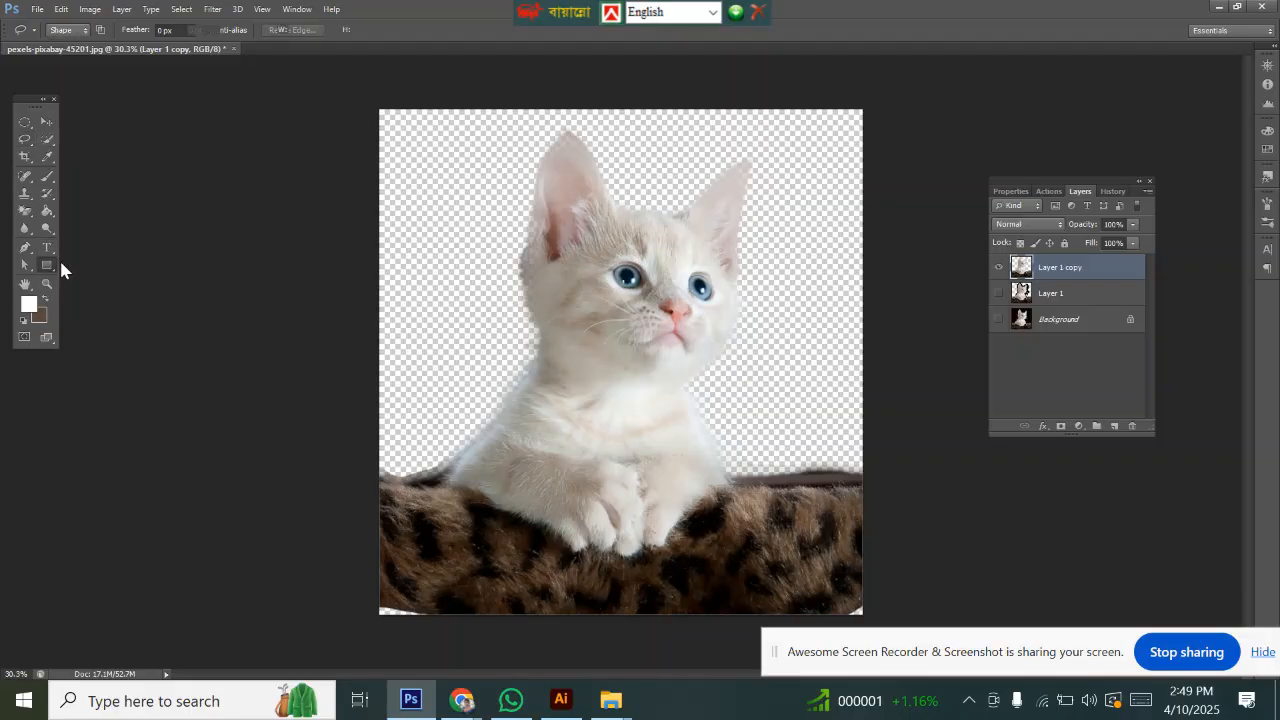
left_click_drag(356, 83, 893, 616)
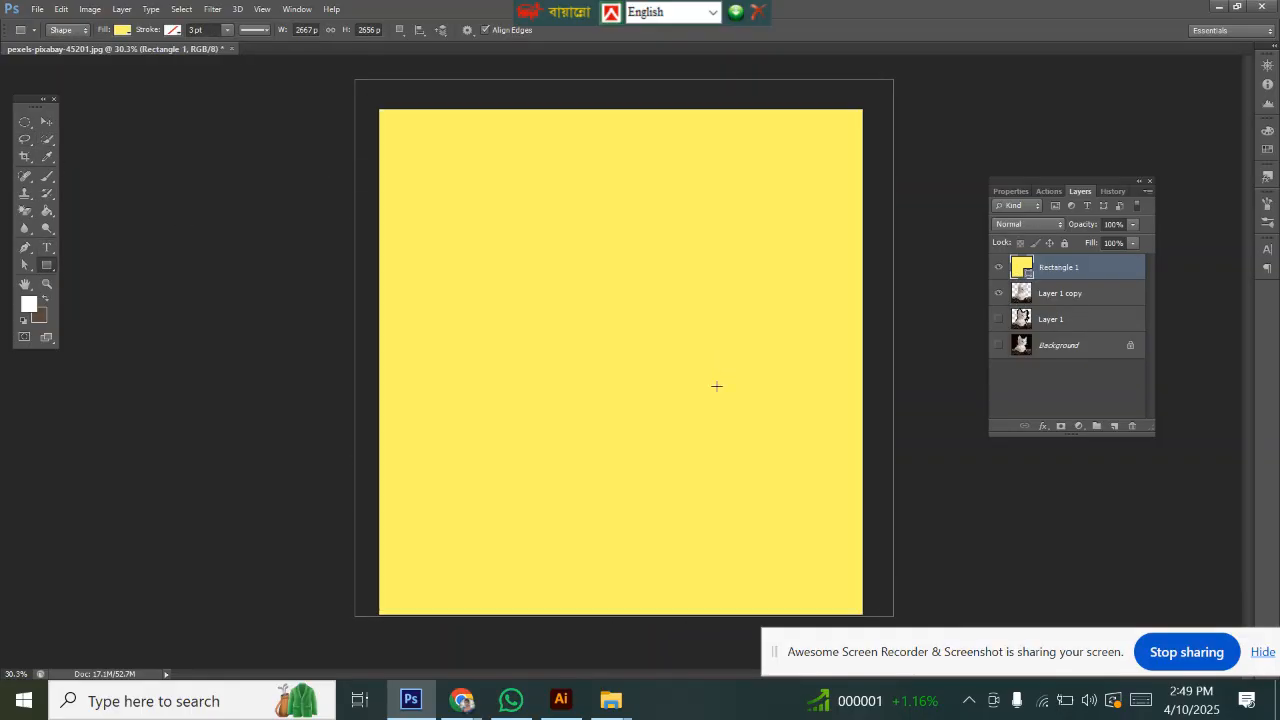
left_click(1060, 298)
left_click_drag(1064, 301, 1051, 268)
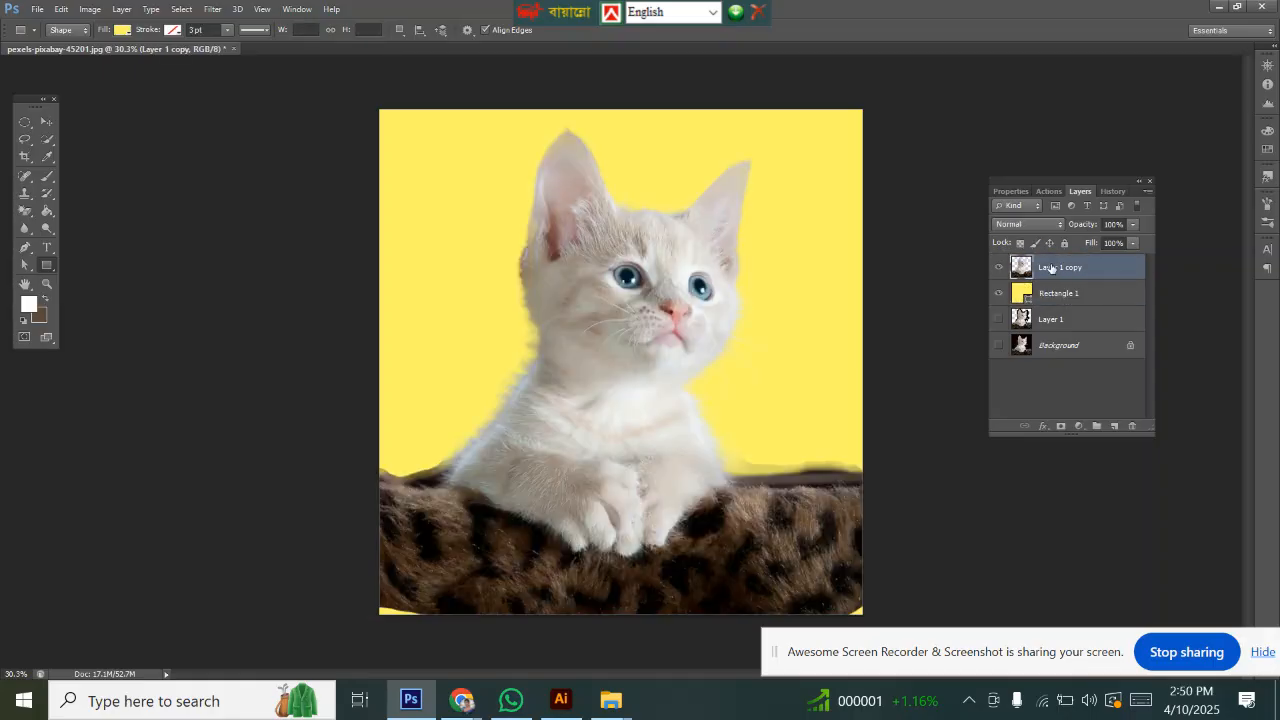
Step: Zoom in and inspect the kitten's cut-out edge against the yellow background
scroll(460, 335, "up", 6)
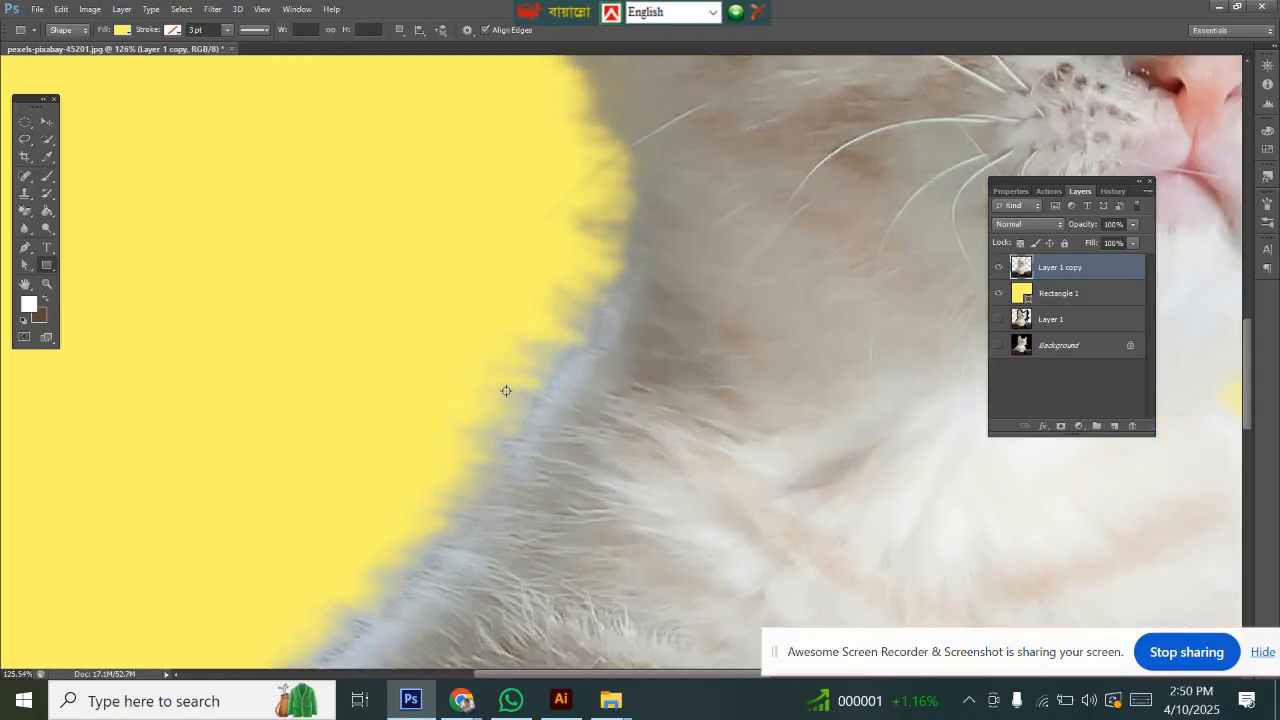
scroll(506, 378, "up", 1)
scroll(518, 367, "down", 1)
left_click_drag(538, 326, 672, 598)
left_click_drag(678, 376, 603, 500)
scroll(620, 468, "down", 2)
scroll(620, 468, "down", 10)
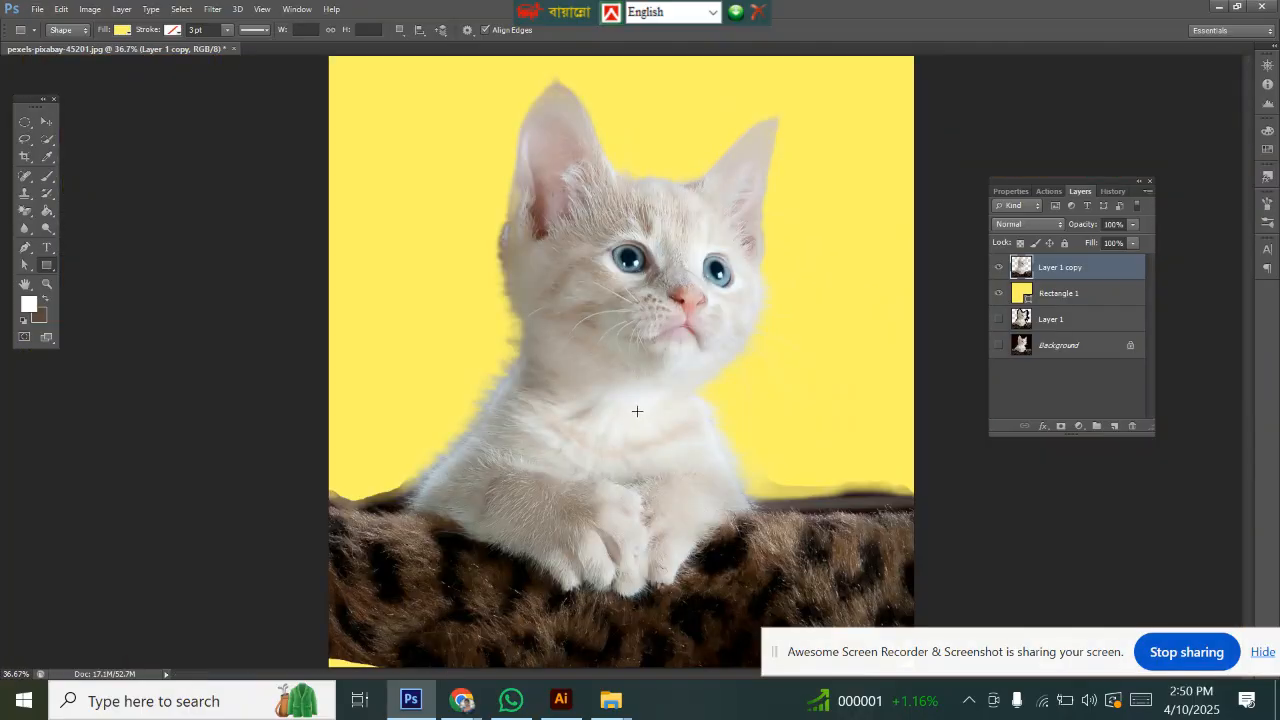
Step: Move the kitten cutout slightly downward on the yellow background with the Move tool
left_click(48, 123)
left_click_drag(650, 275, 656, 308)
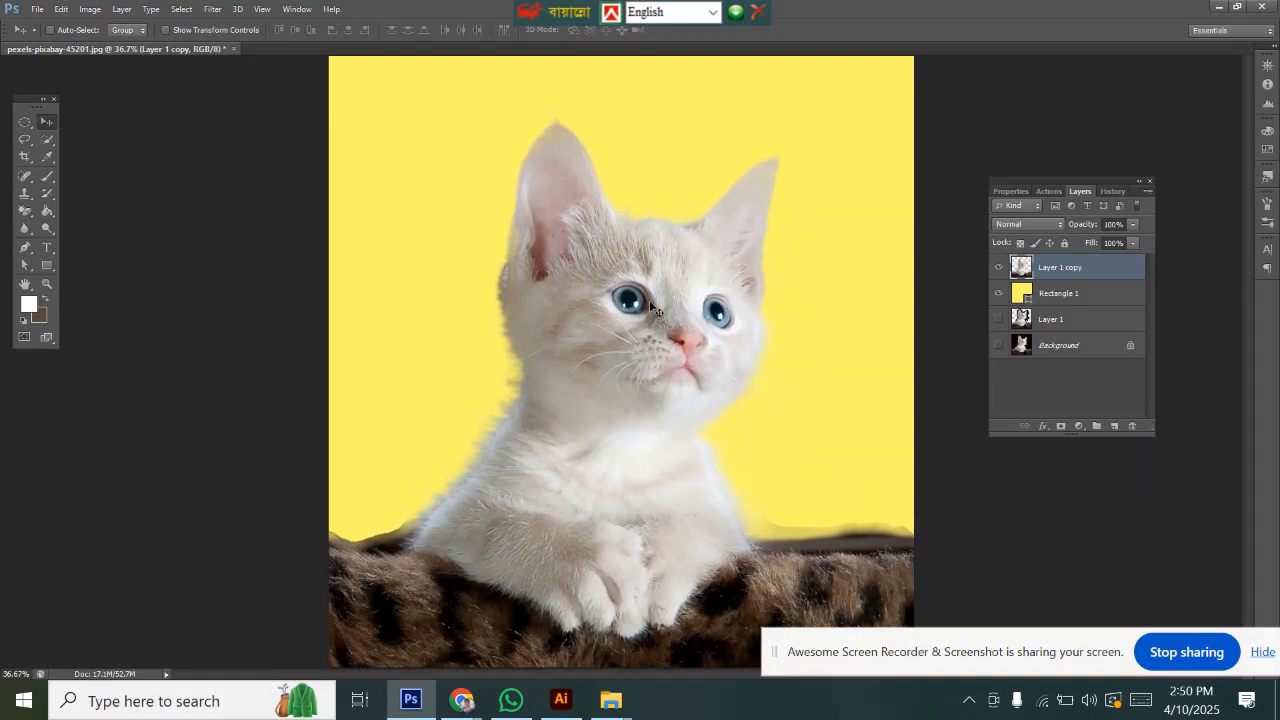
scroll(668, 346, "down", 1)
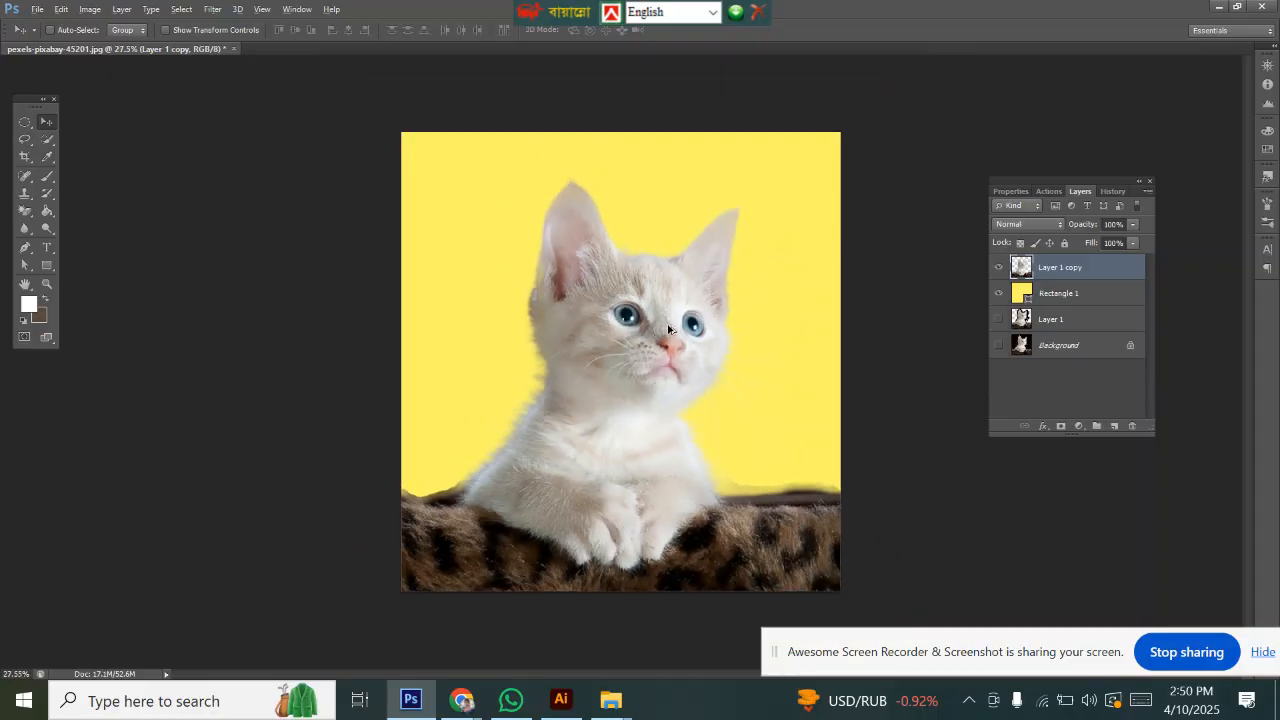
left_click_drag(665, 384, 668, 384)
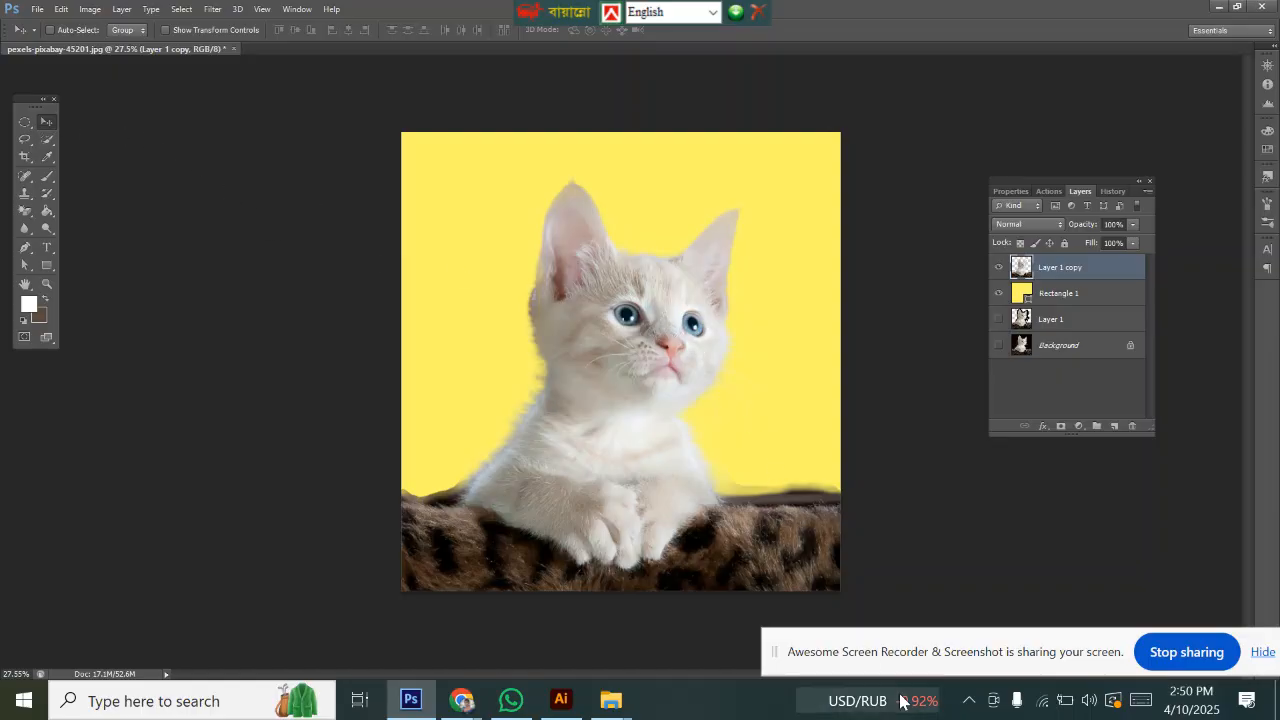
mouse_move(471, 710)
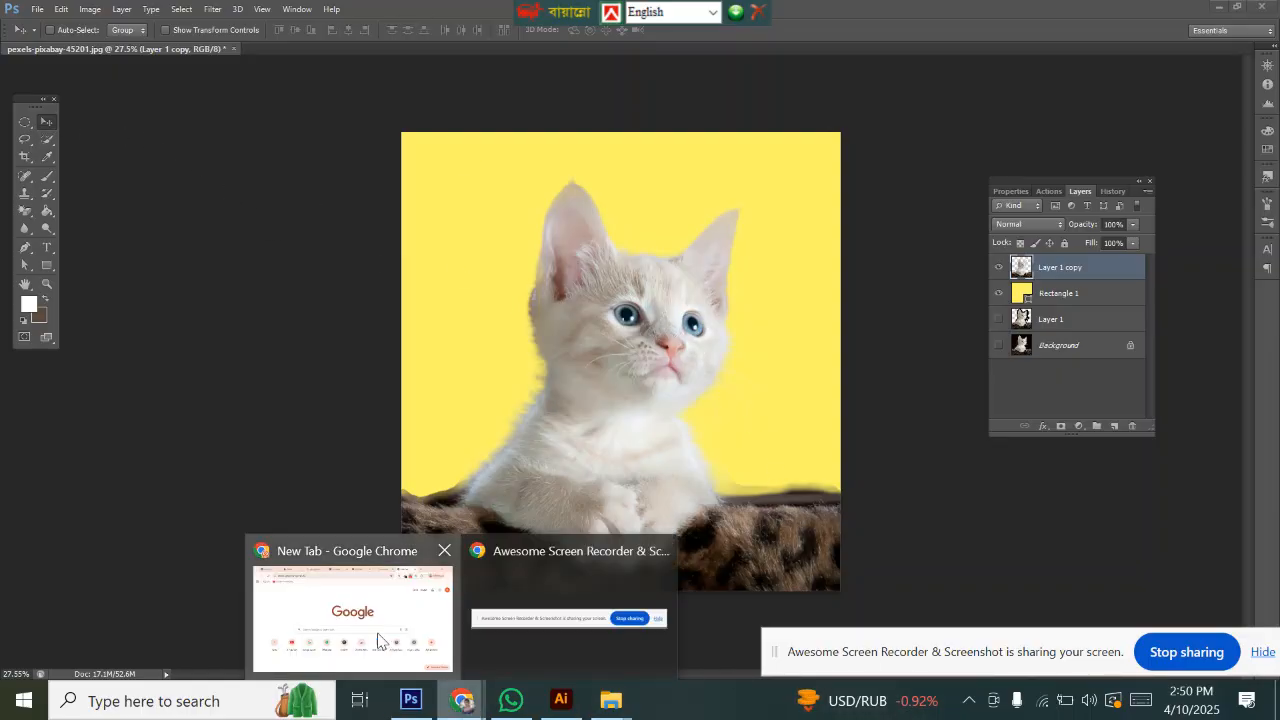